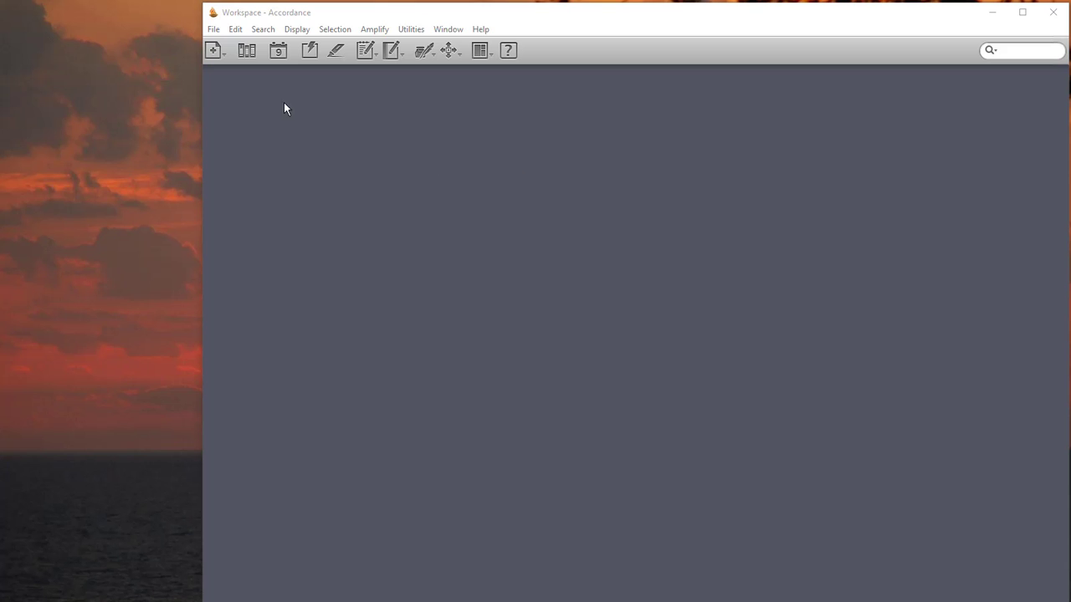
# Add the NA28 Greek NT from the Greek Texts category to the empty workspace.
pyautogui.click(215, 54)
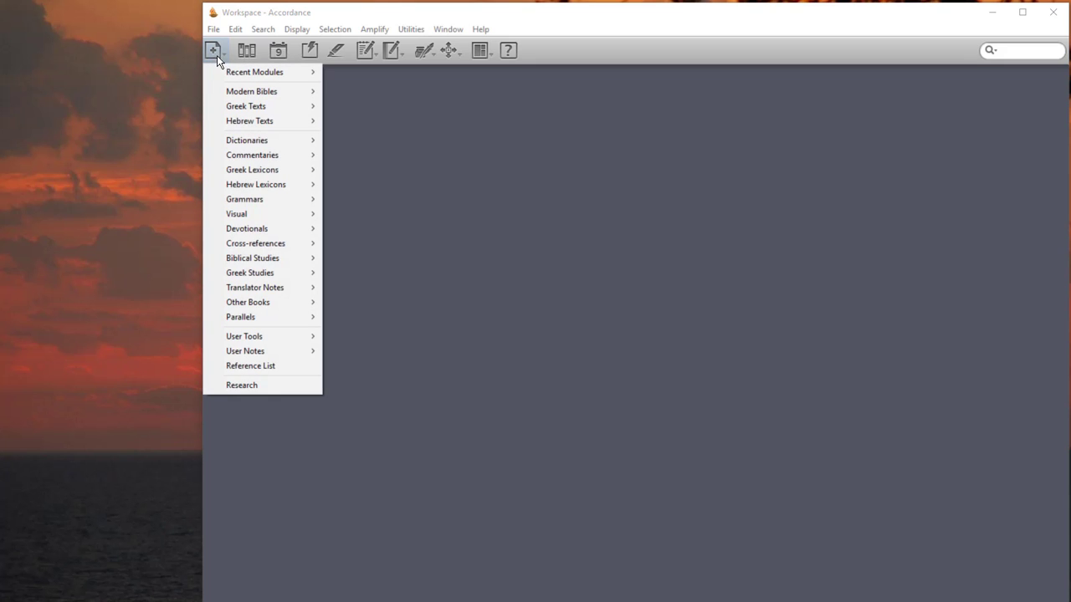
pyautogui.moveTo(231, 113)
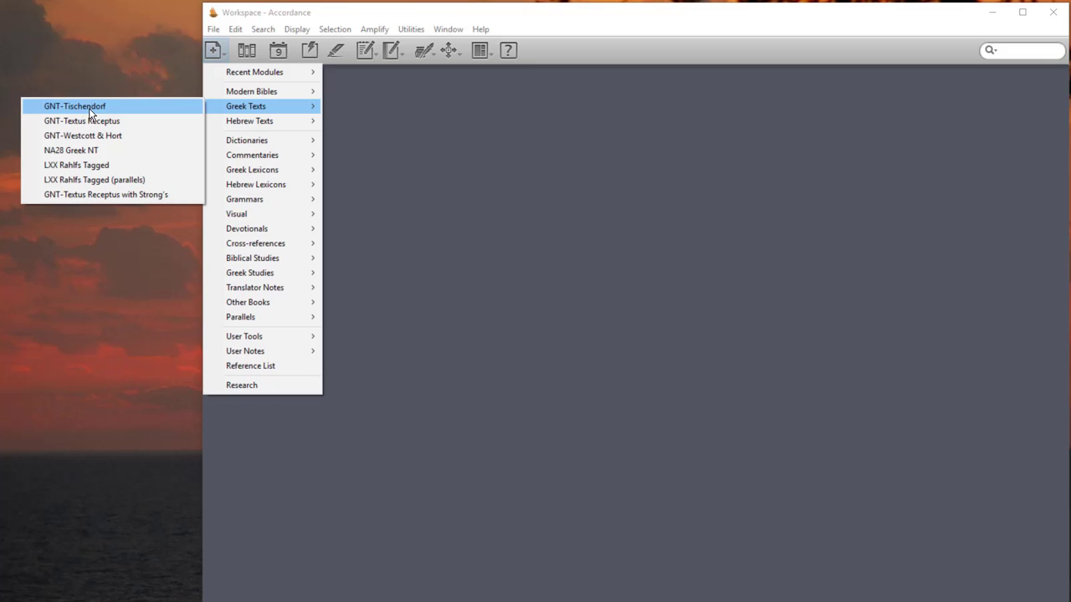
pyautogui.click(71, 152)
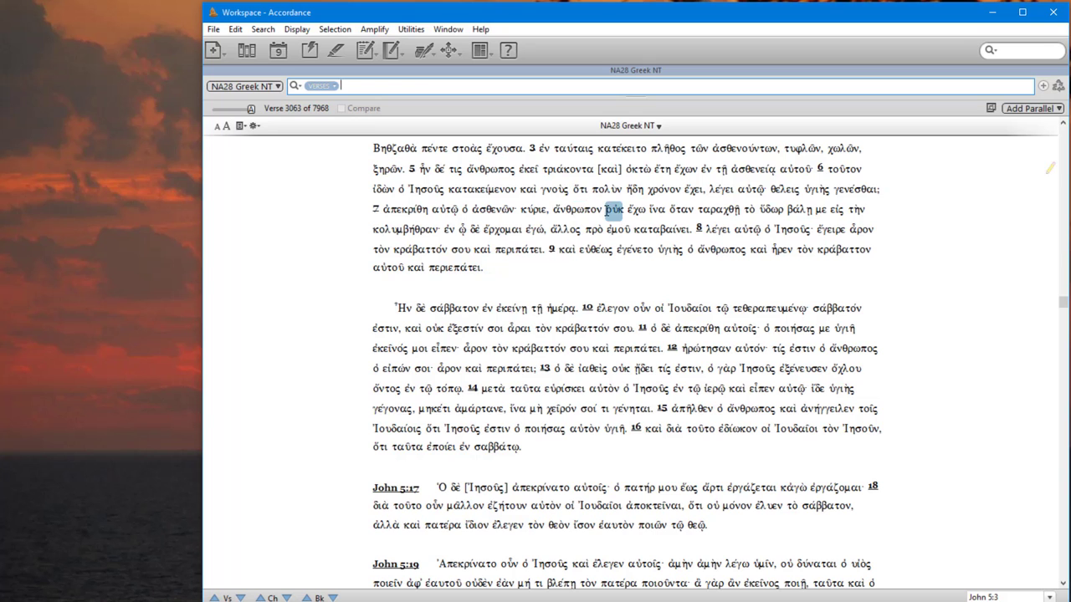
# Scroll the NA28 Greek NT up and back down to show John chapter 5.
pyautogui.scroll(3, 590, 193)
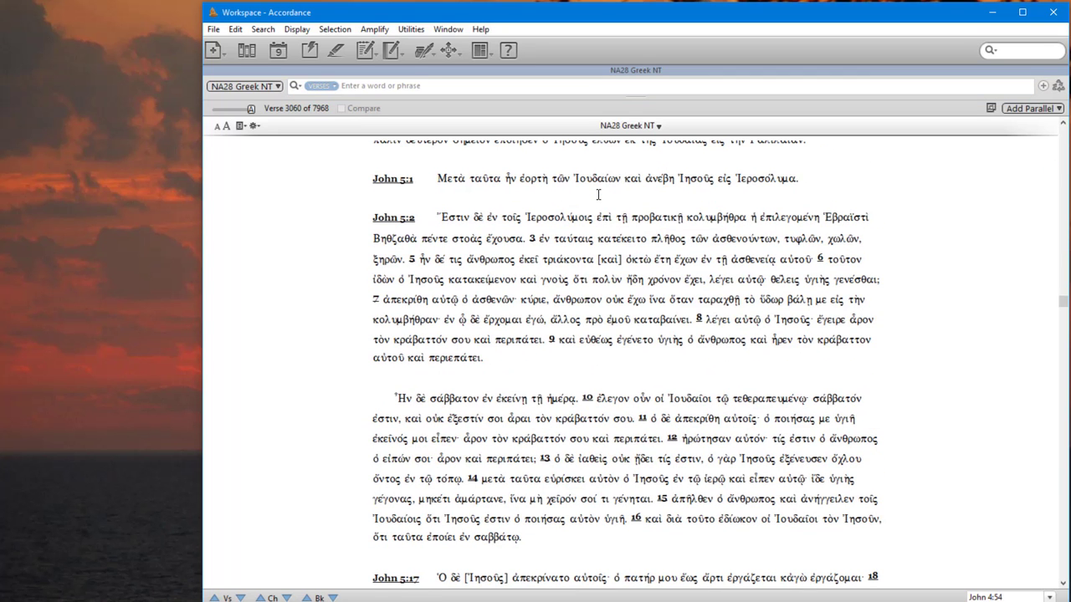
pyautogui.scroll(-1, 596, 194)
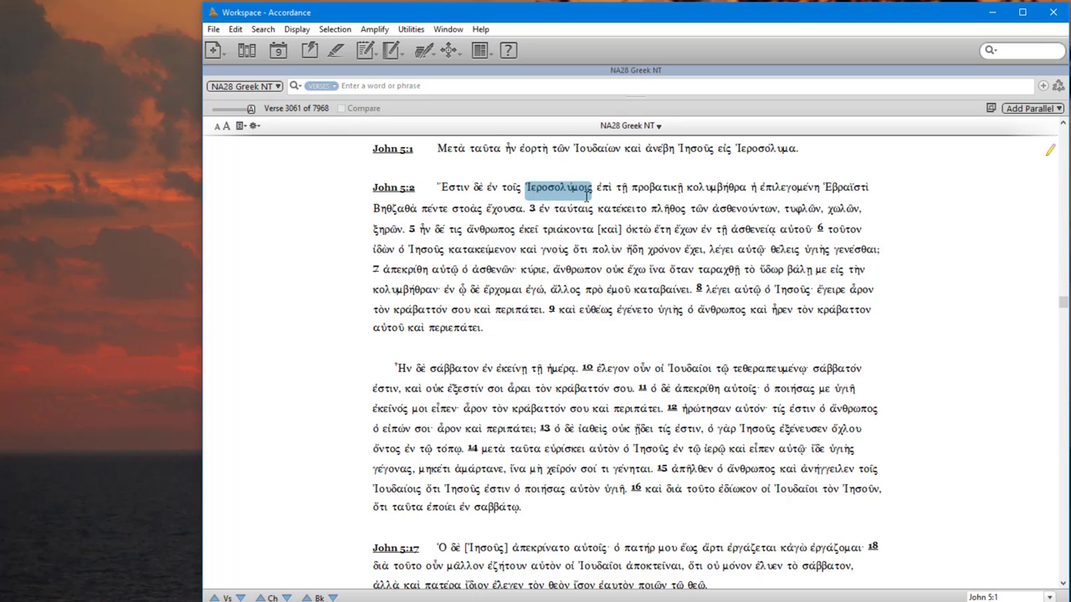
# Open Edit > Preferences and keep the Startup option at Last Session.
pyautogui.click(236, 29)
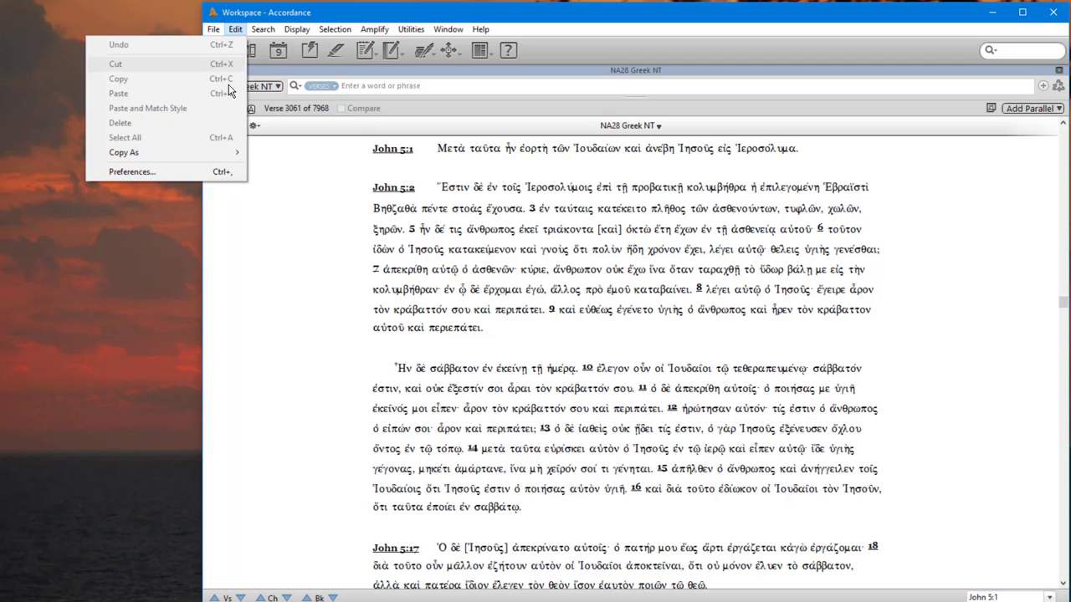
pyautogui.click(176, 172)
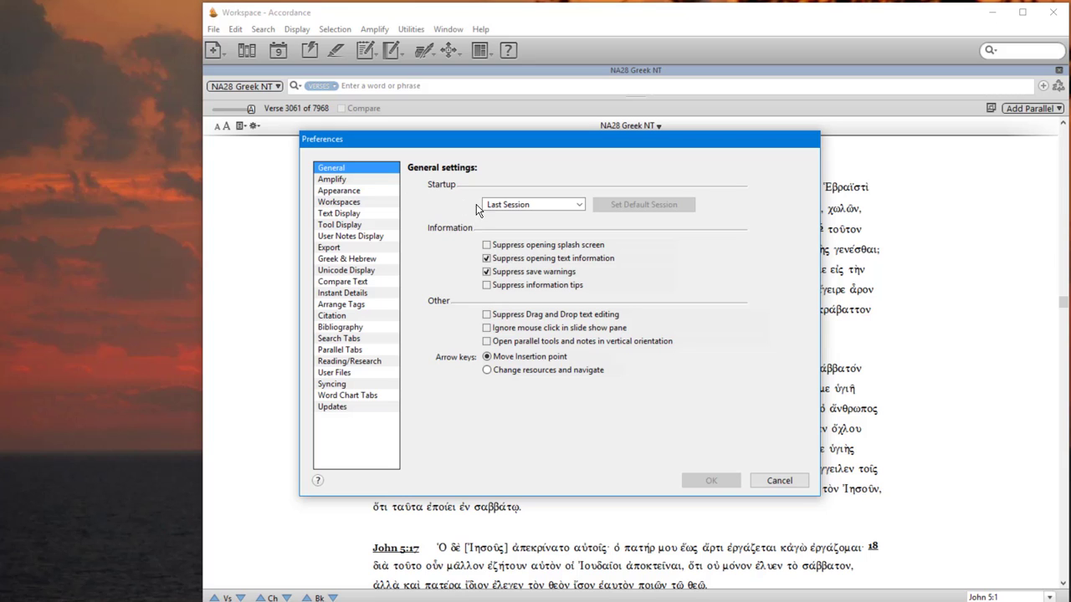
pyautogui.click(580, 204)
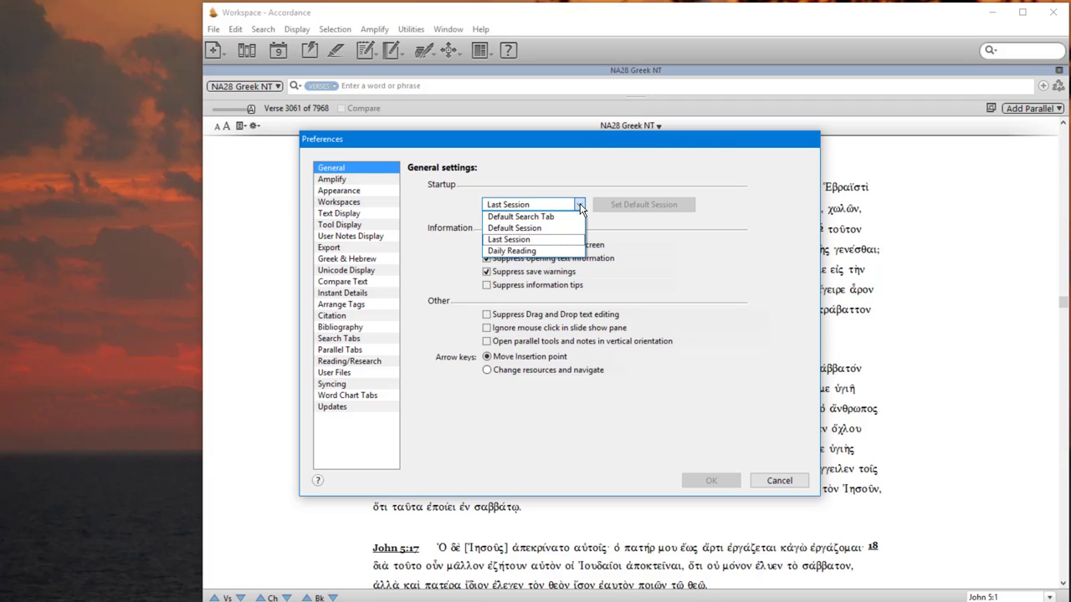
pyautogui.click(546, 165)
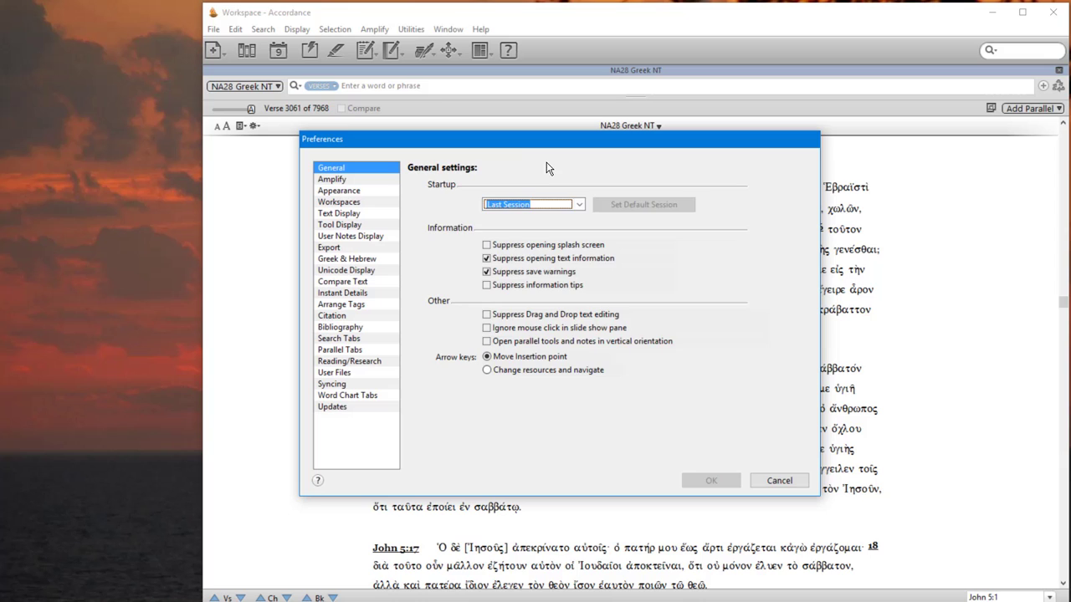
# Set Thayer as the default Greek dictionary for triple-click amplifying.
pyautogui.click(348, 180)
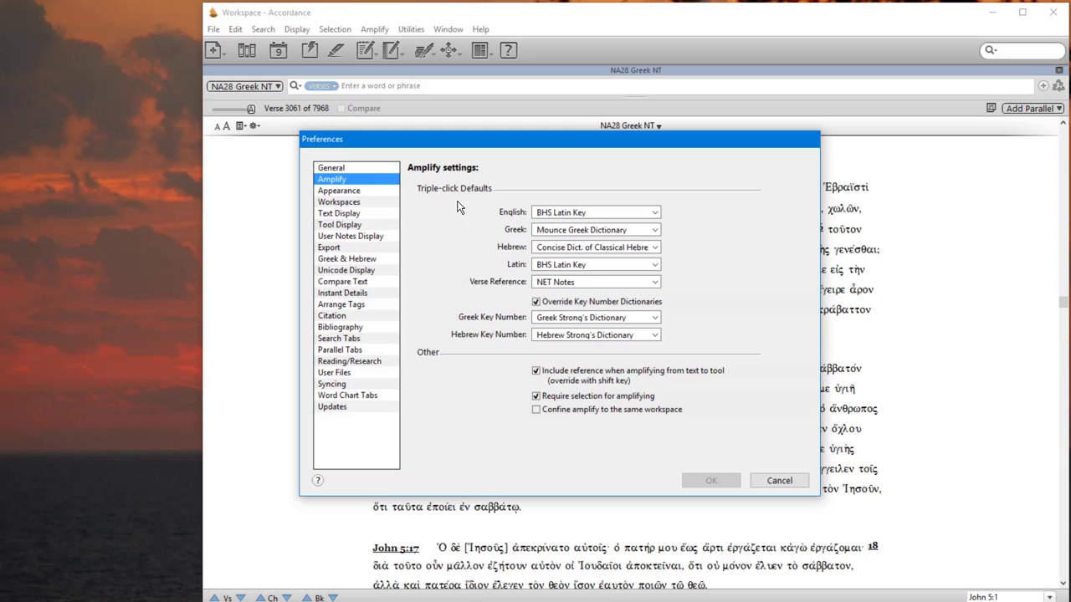
pyautogui.click(655, 233)
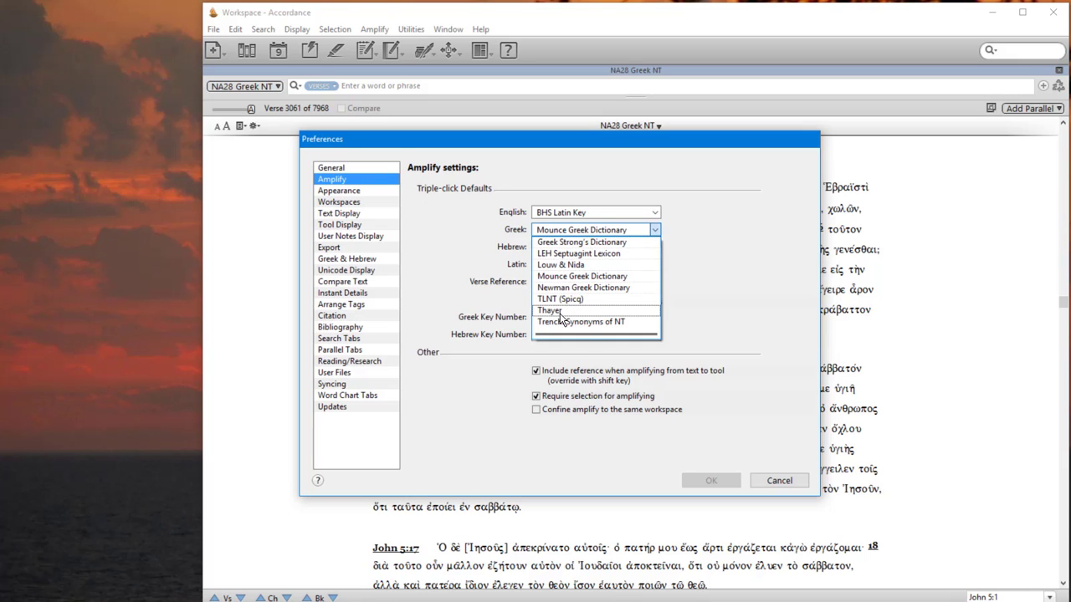
pyautogui.click(562, 312)
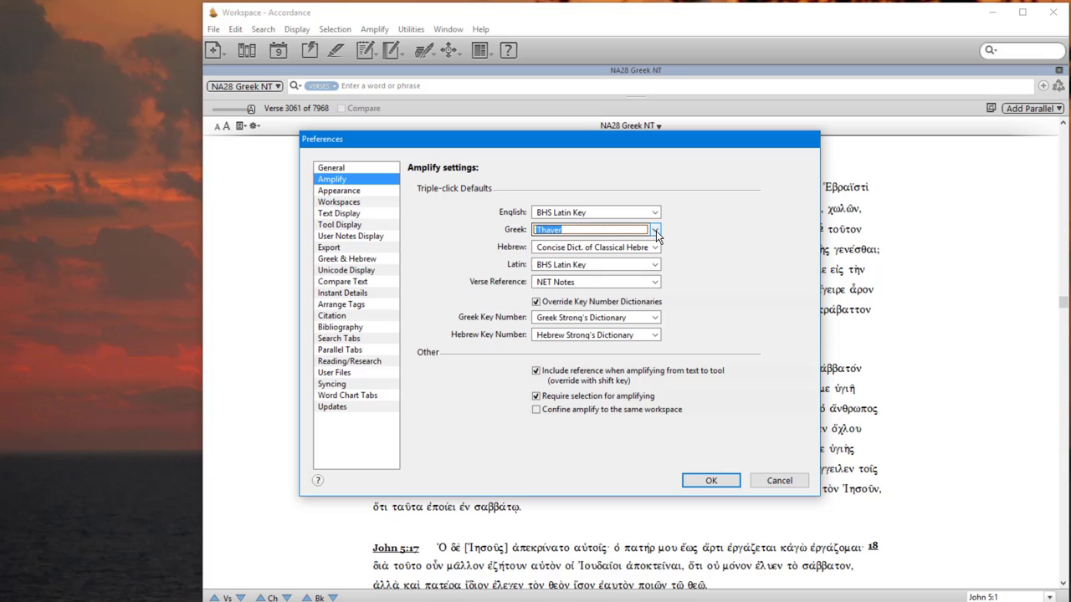
pyautogui.click(338, 213)
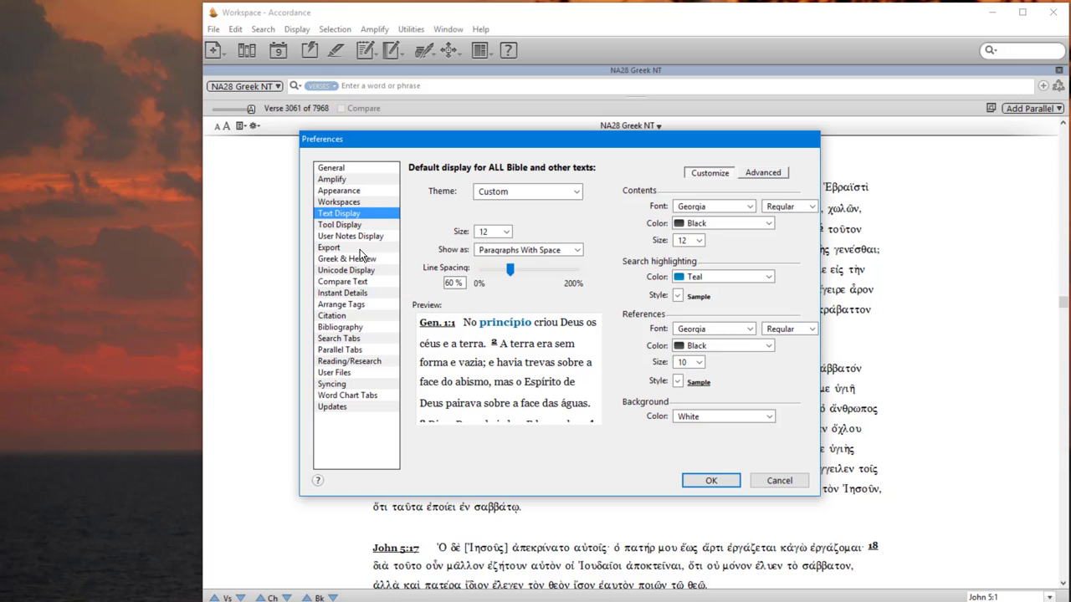
# Review the Tool Display and Unicode Display settings, keeping SBL Greek as the Greek font.
pyautogui.click(343, 225)
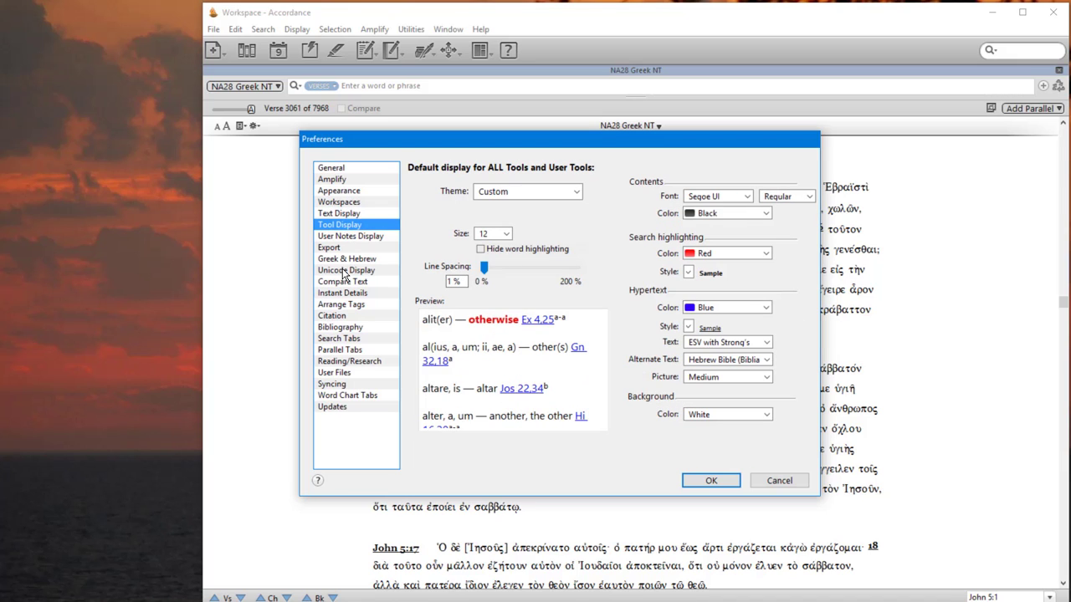
pyautogui.click(344, 272)
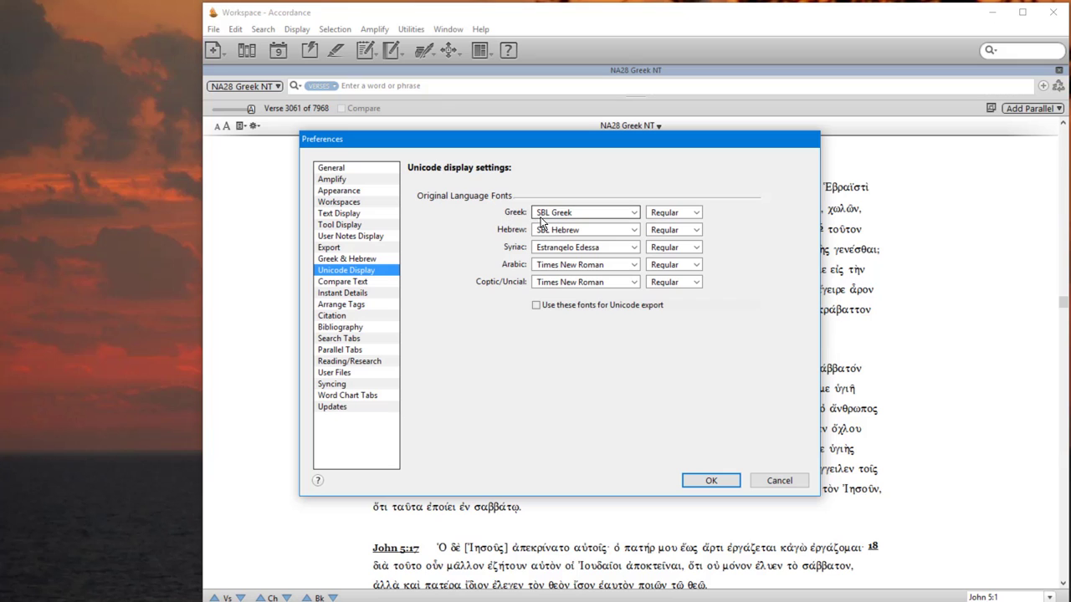
pyautogui.click(634, 215)
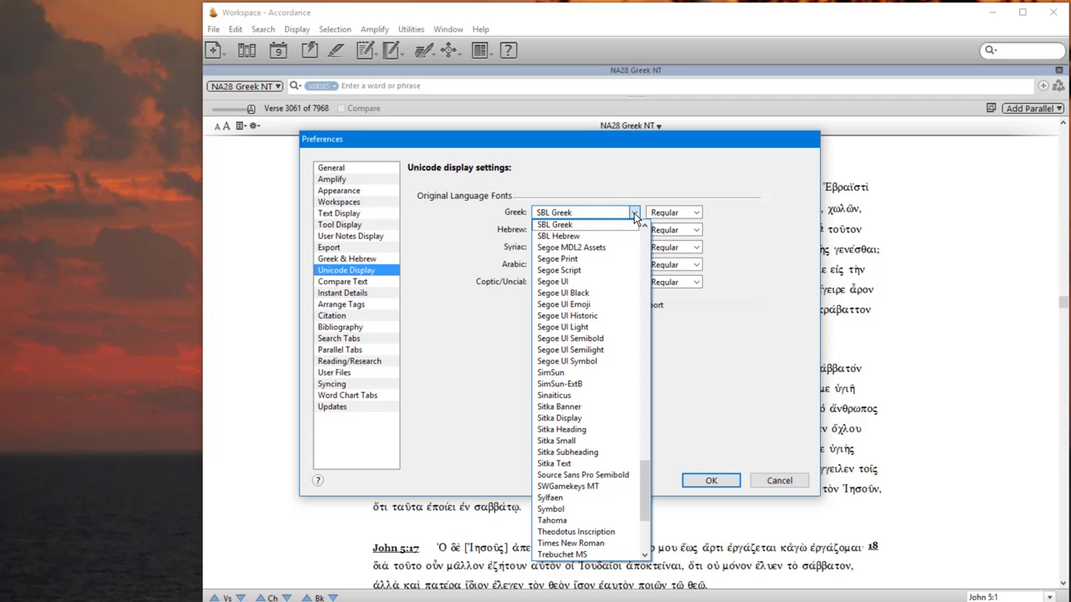
pyautogui.click(599, 216)
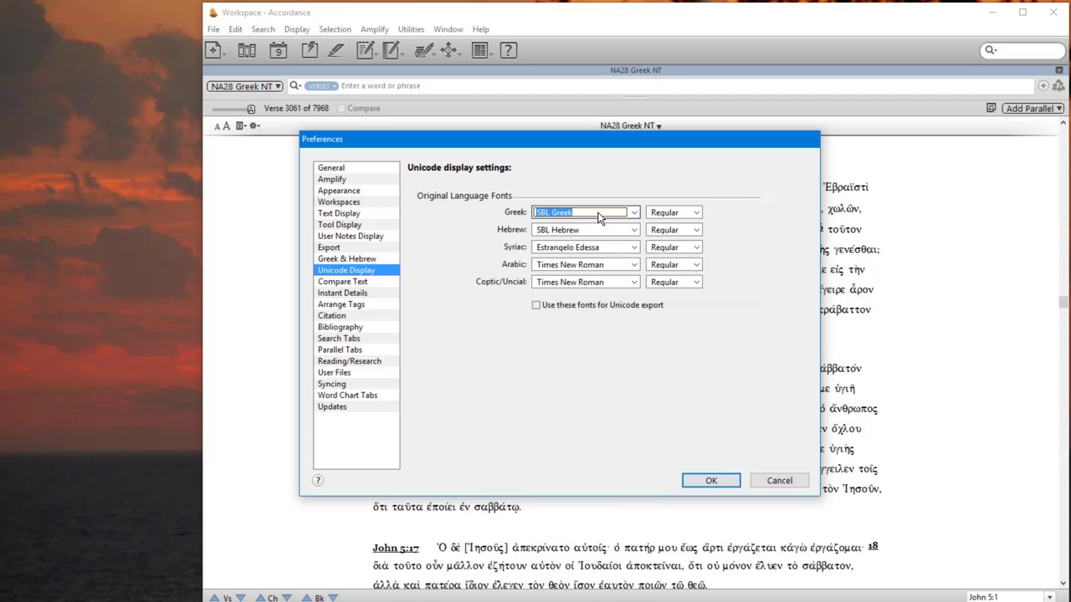
pyautogui.click(377, 272)
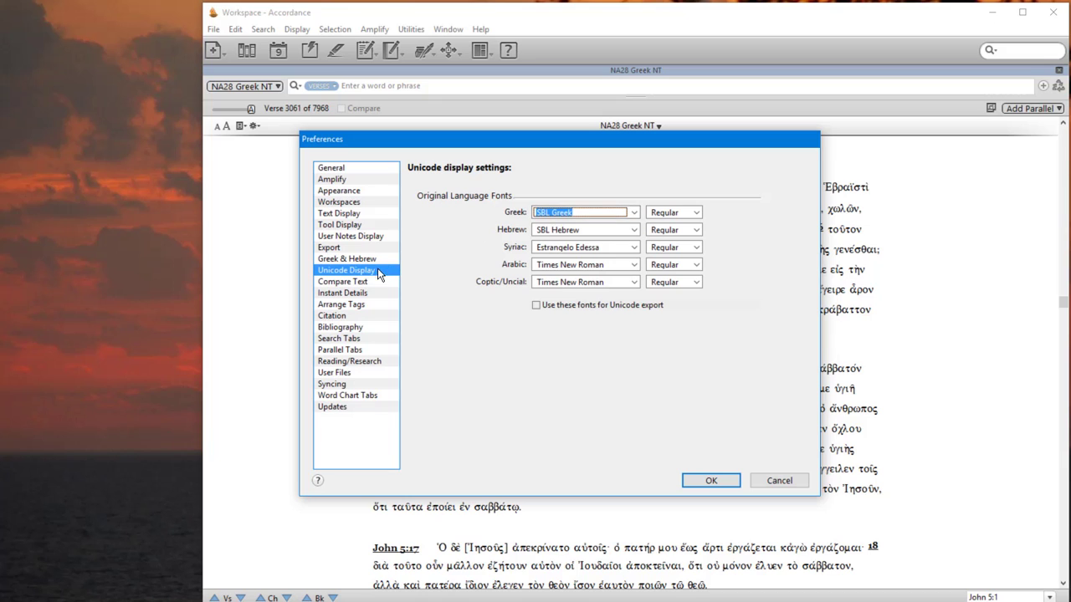
pyautogui.click(351, 296)
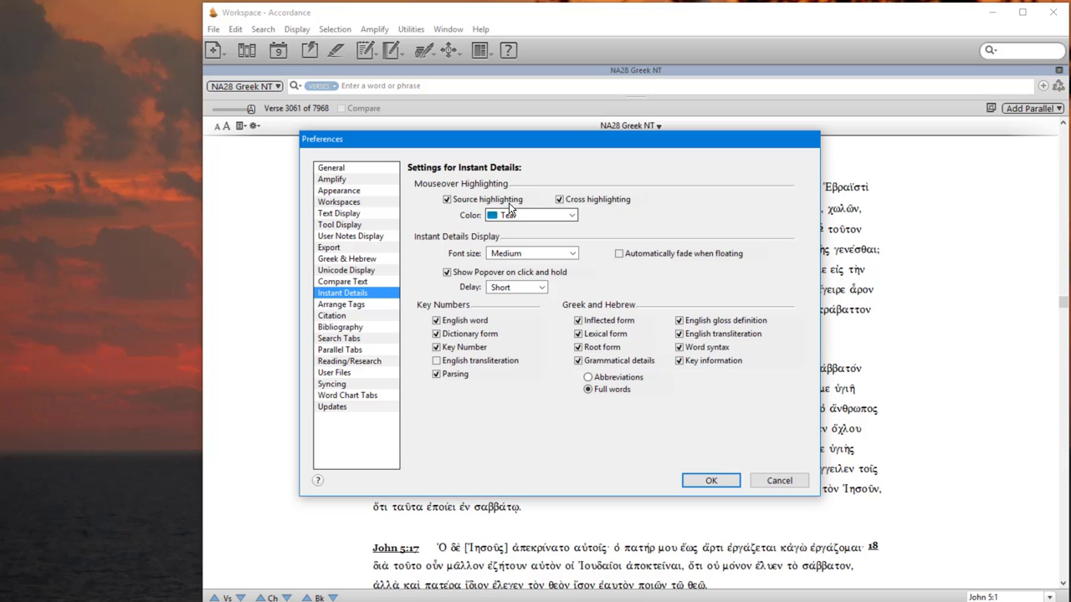
# Enable English transliteration for key numbers in Instant Details and apply the preferences.
pyautogui.click(552, 216)
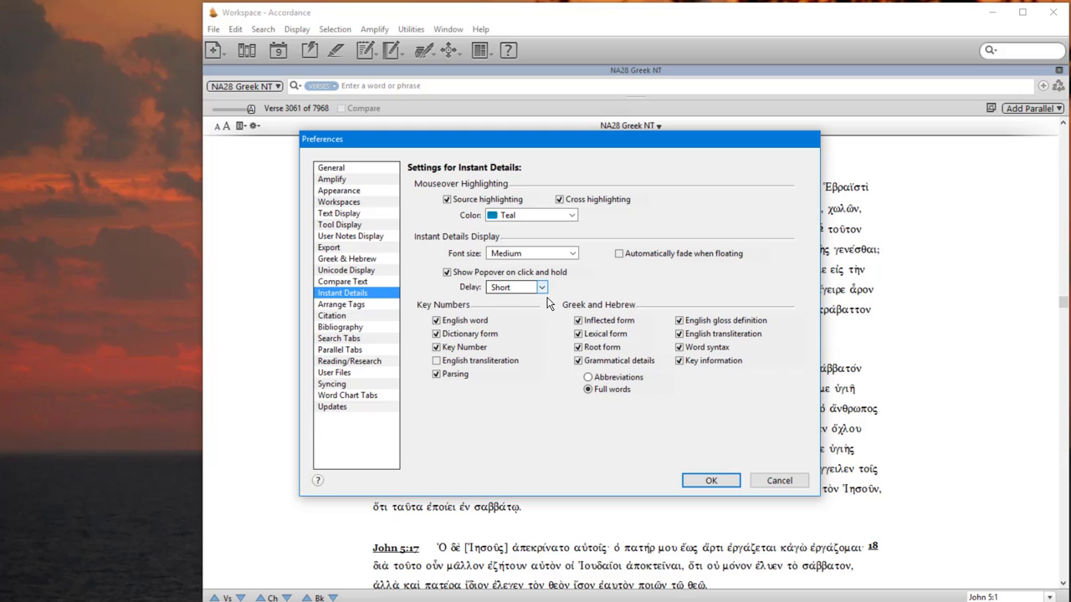
pyautogui.click(437, 362)
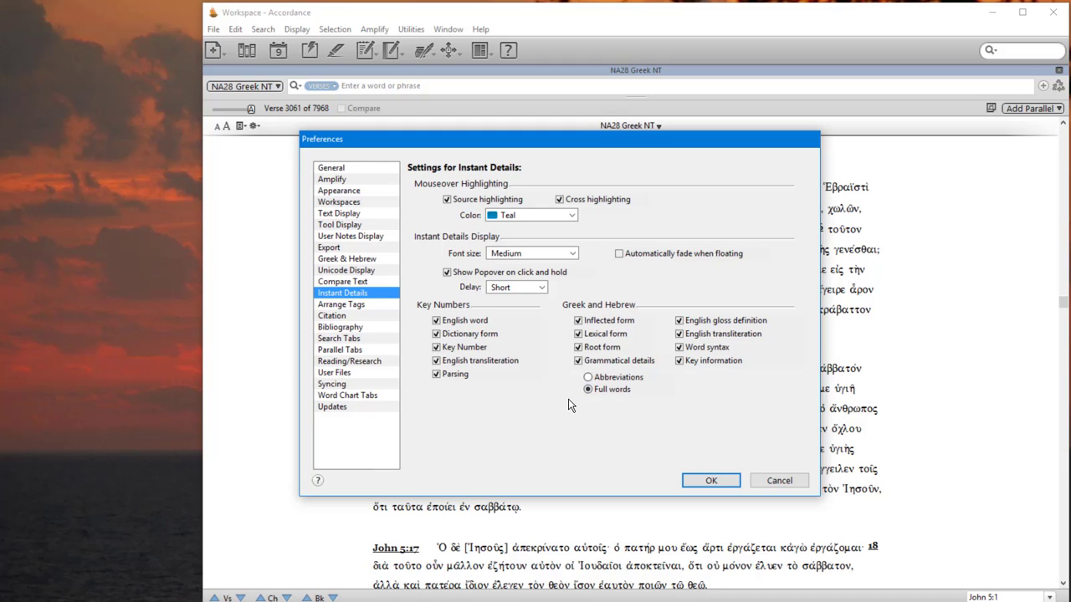
pyautogui.click(695, 477)
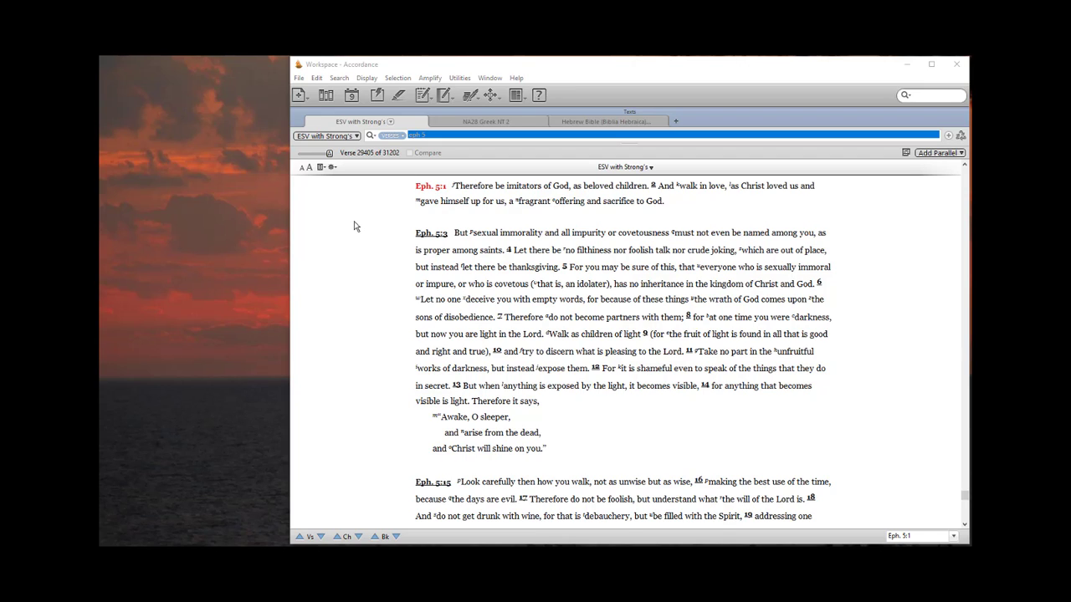
# Browse the Recent Modules, Modern Bibles, Hebrew Texts and Commentaries module lists.
pyautogui.click(306, 100)
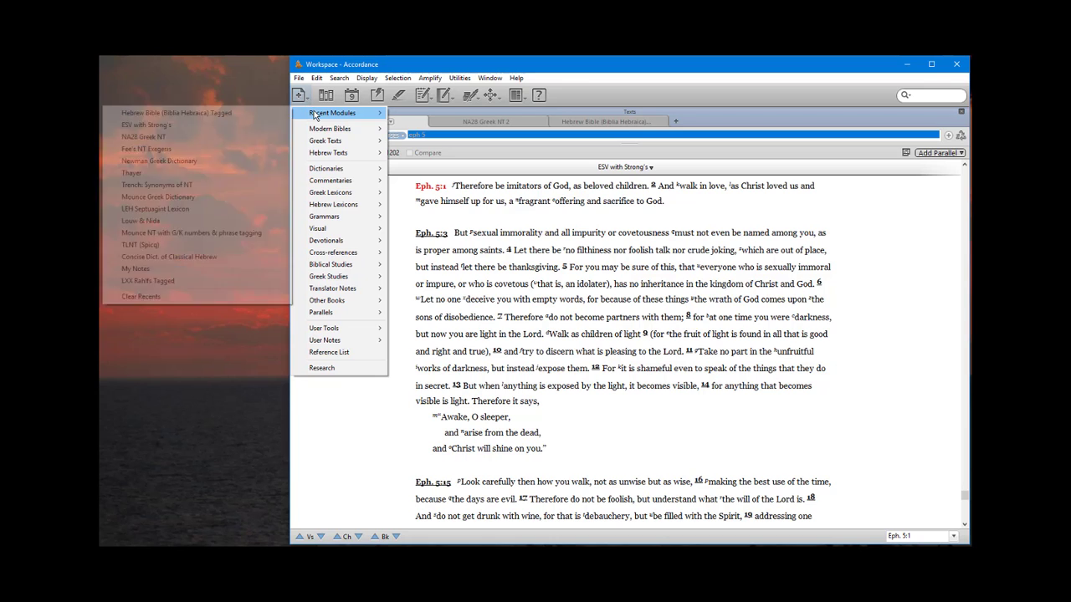
pyautogui.moveTo(320, 129)
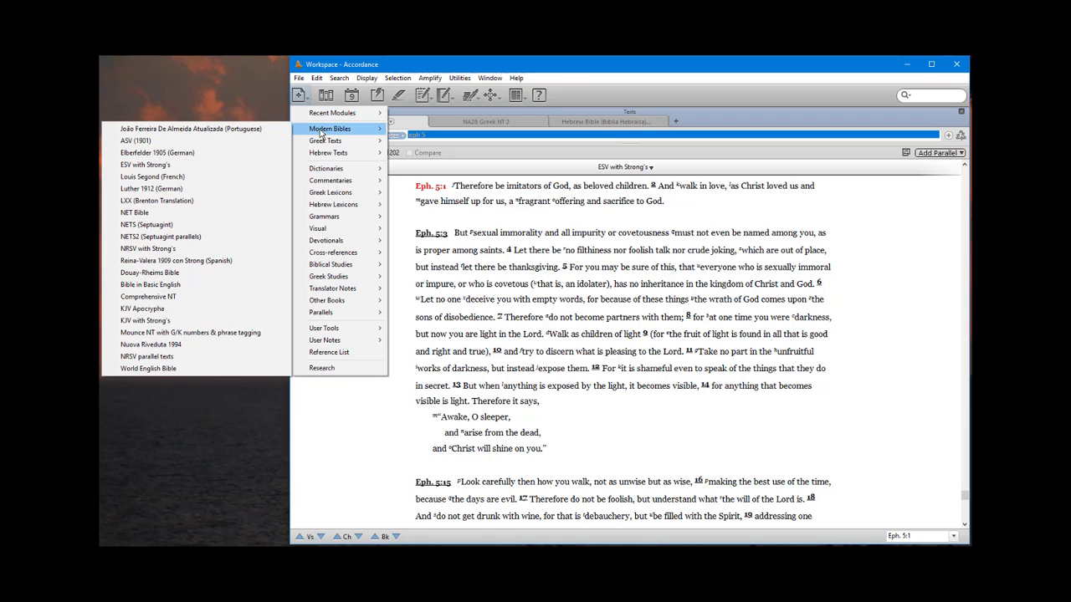
pyautogui.moveTo(323, 154)
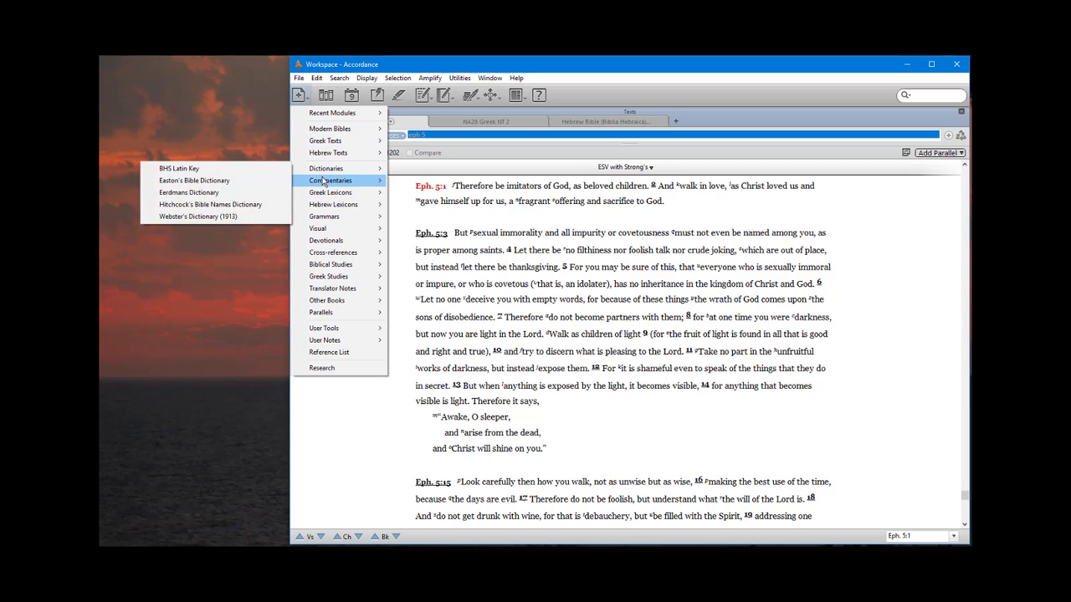
pyautogui.moveTo(323, 181)
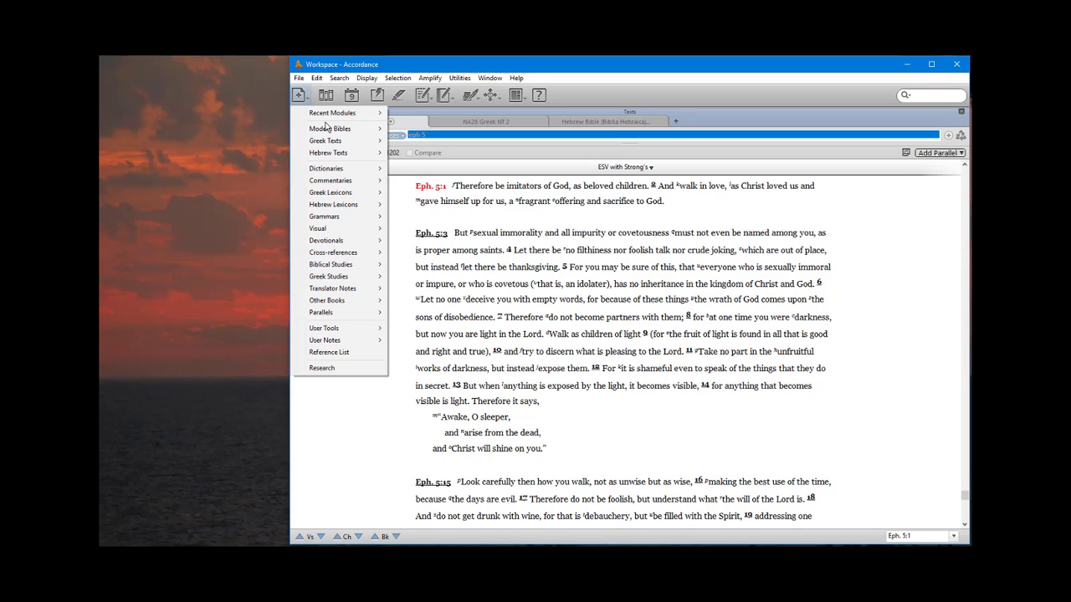
# Open Preferences and look over the General and Appearance settings.
pyautogui.click(316, 78)
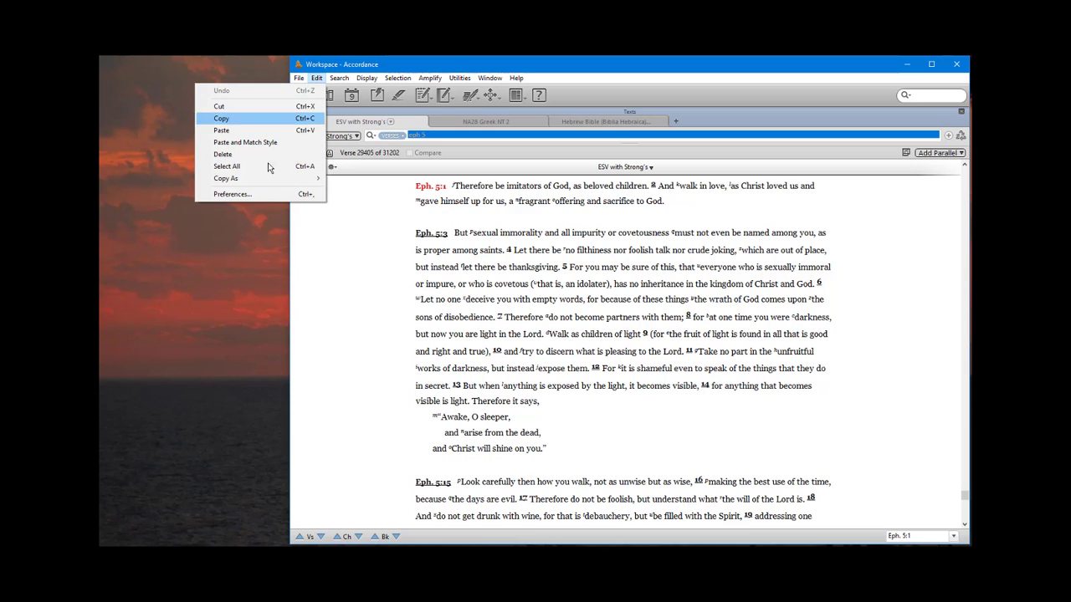
pyautogui.click(247, 195)
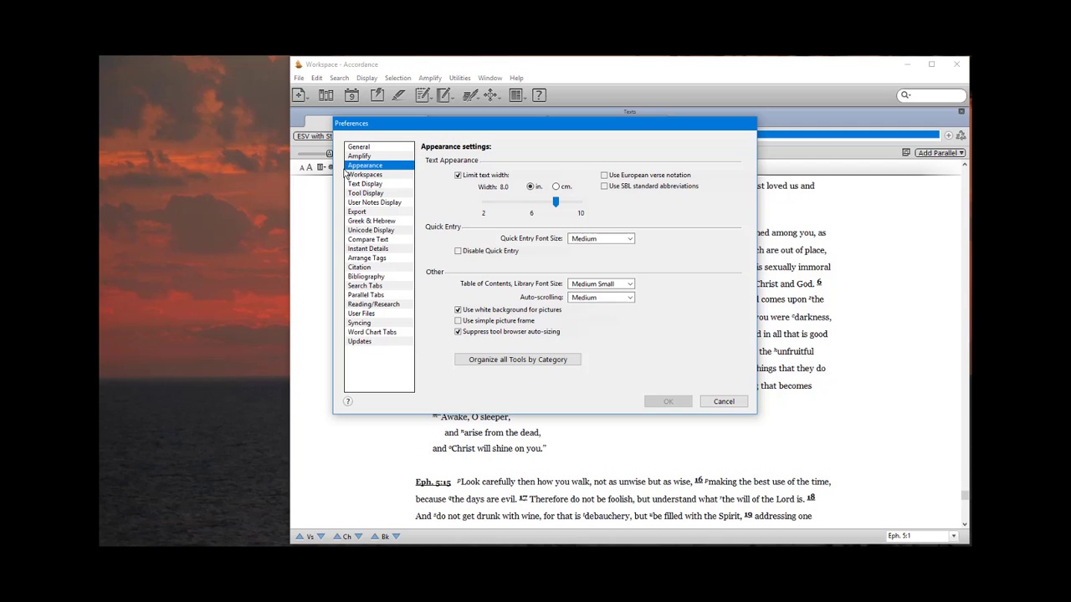
pyautogui.click(361, 149)
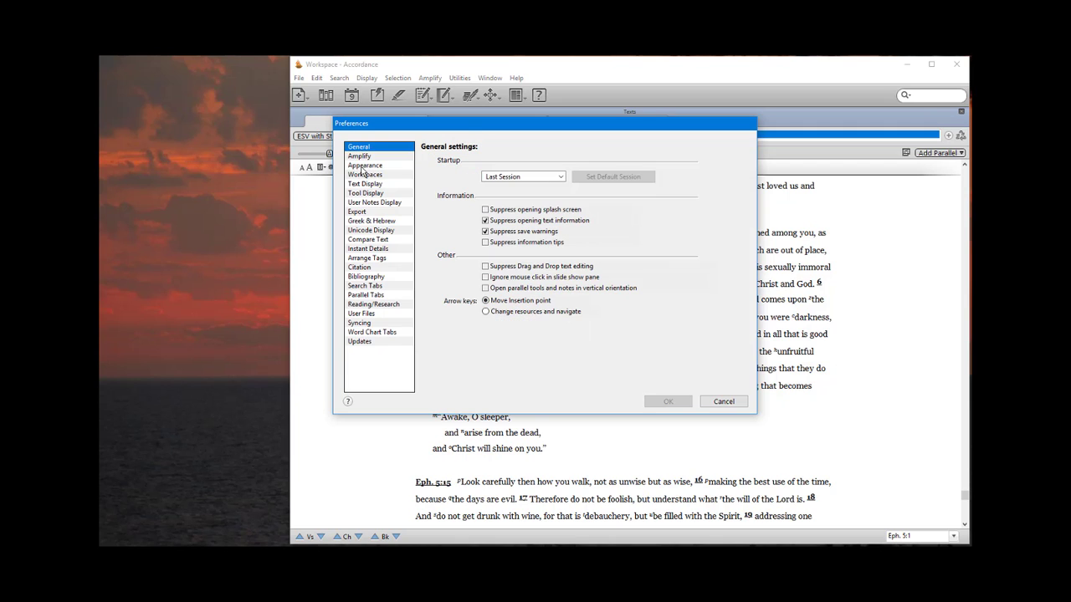
pyautogui.click(362, 168)
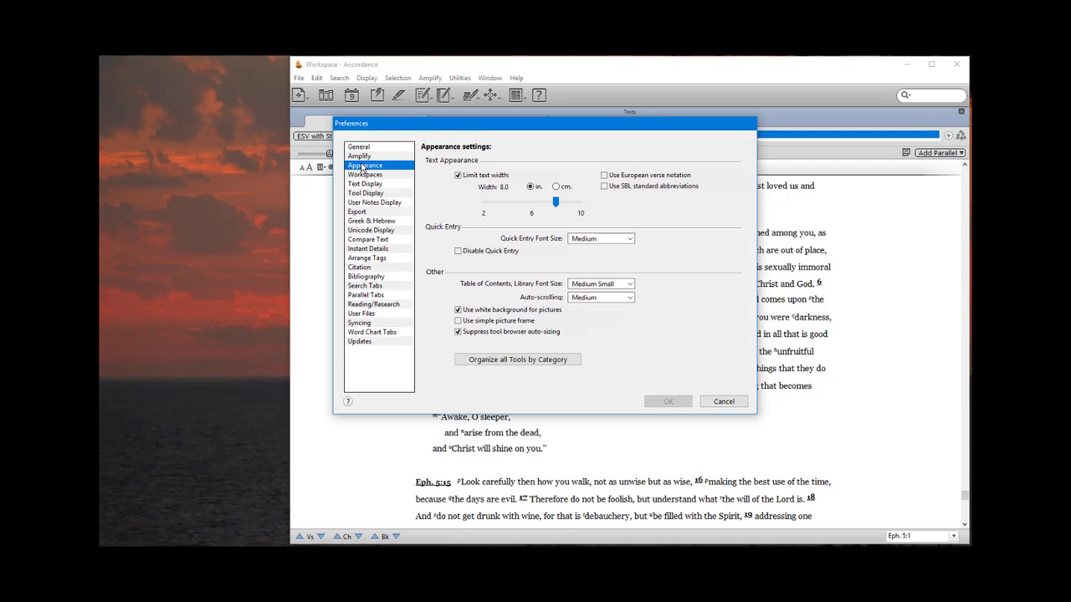
# Decline organizing all tools by category and cancel Preferences without changes.
pyautogui.click(555, 363)
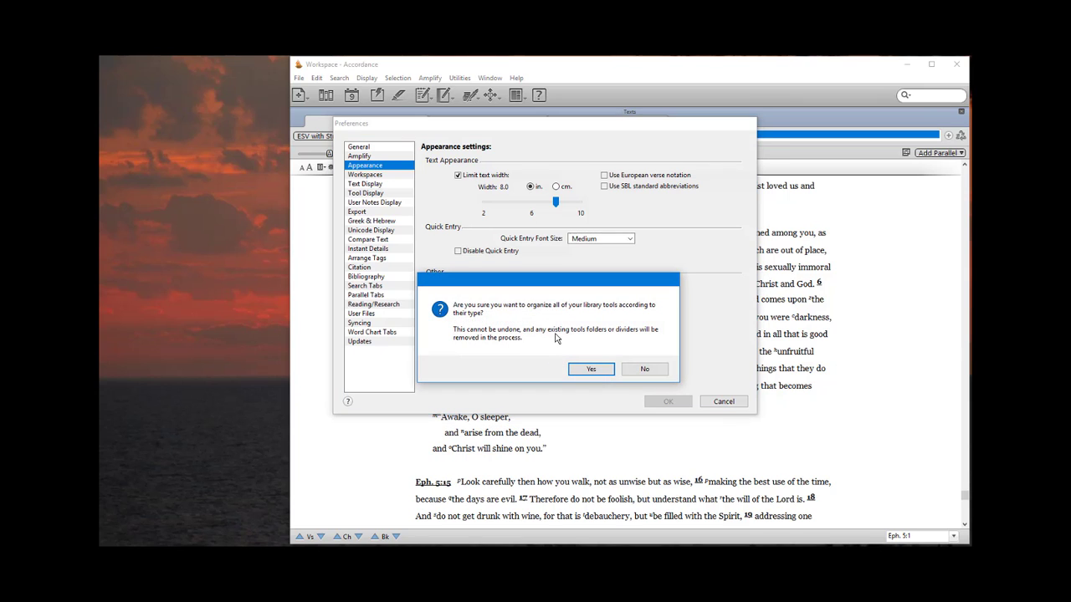
pyautogui.click(641, 368)
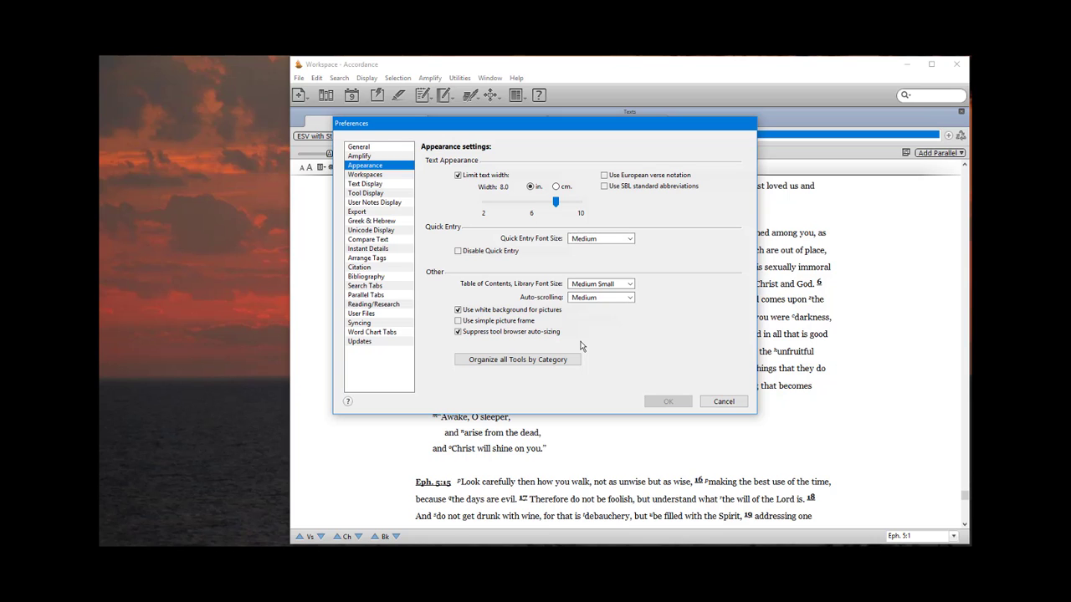
pyautogui.click(721, 401)
pyautogui.click(300, 95)
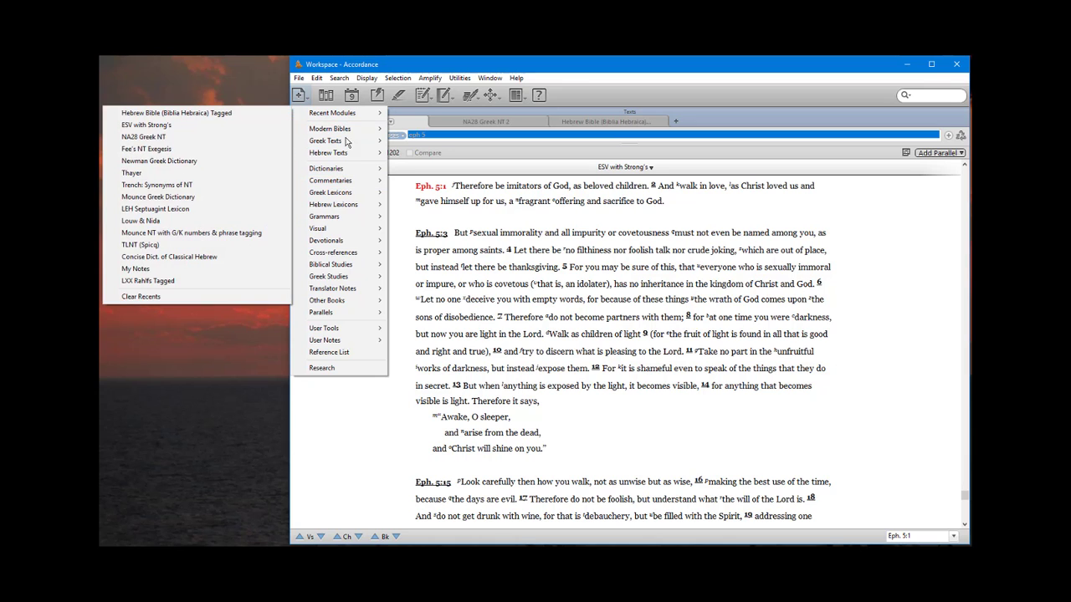
# Pick NA28 Greek NT from the Greek Texts list of the library menu.
pyautogui.moveTo(346, 293)
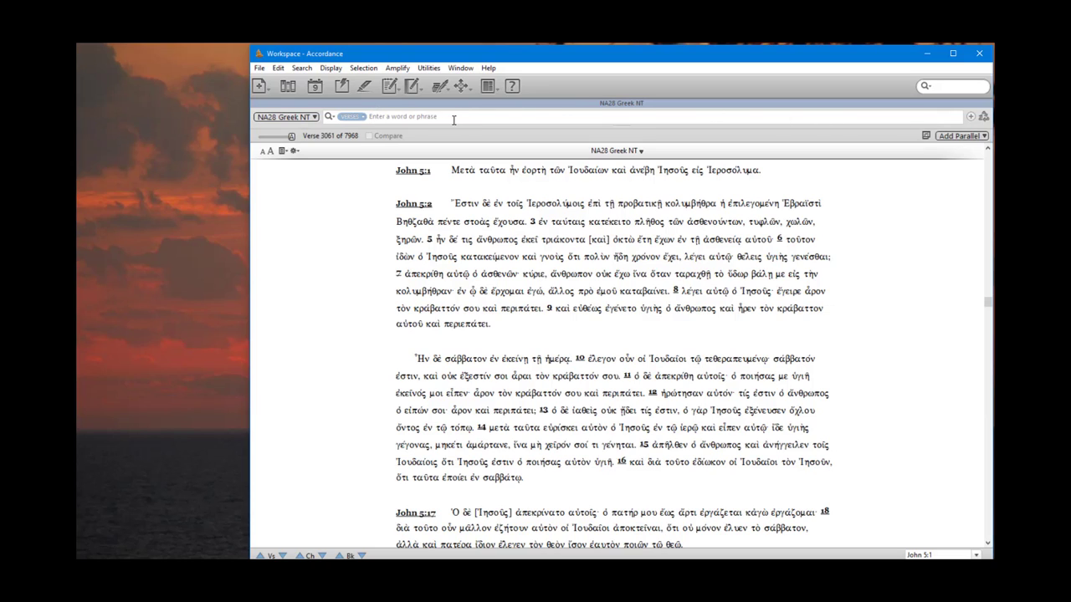
# Go to Matthew 5:4 in the NA28 Greek NT by entering 'matt 5:4'.
pyautogui.click(378, 118)
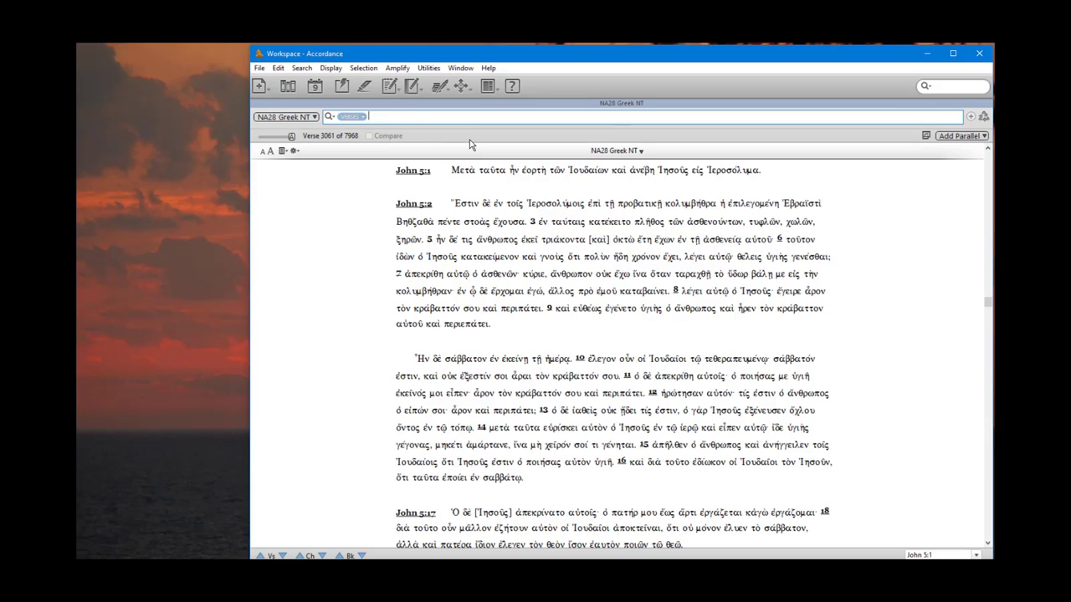
pyautogui.write('matt')
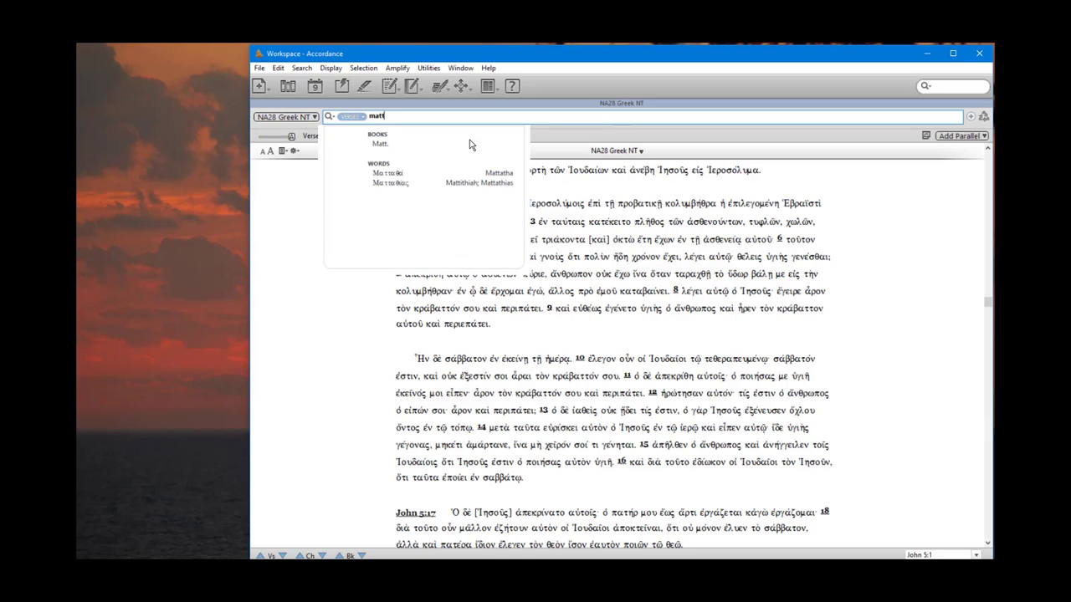
pyautogui.write('hew')
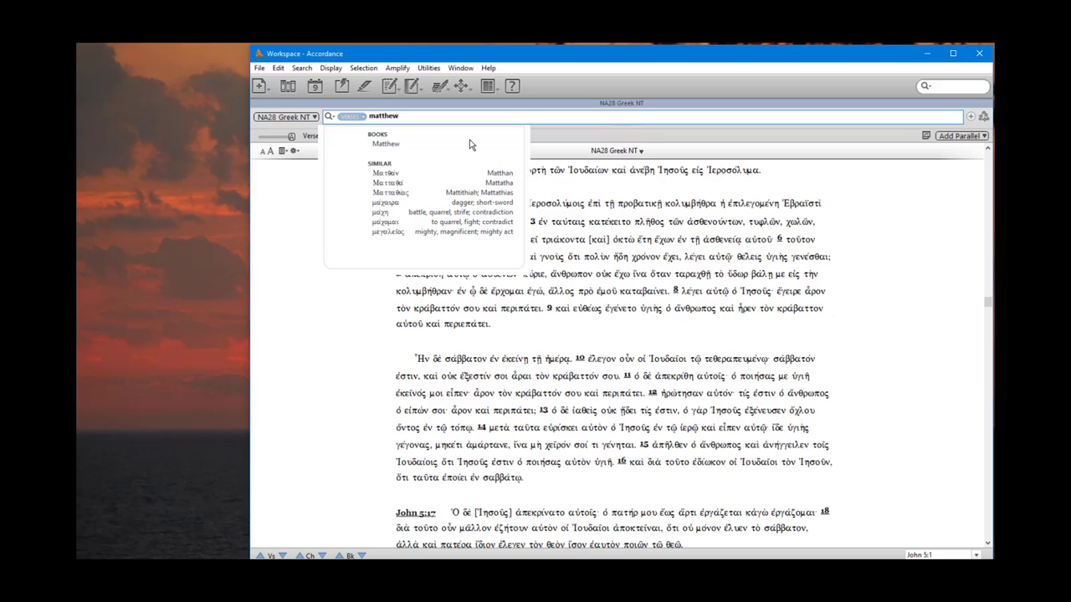
pyautogui.press('BackSpace')
pyautogui.press('BackSpace')
pyautogui.press('BackSpace')
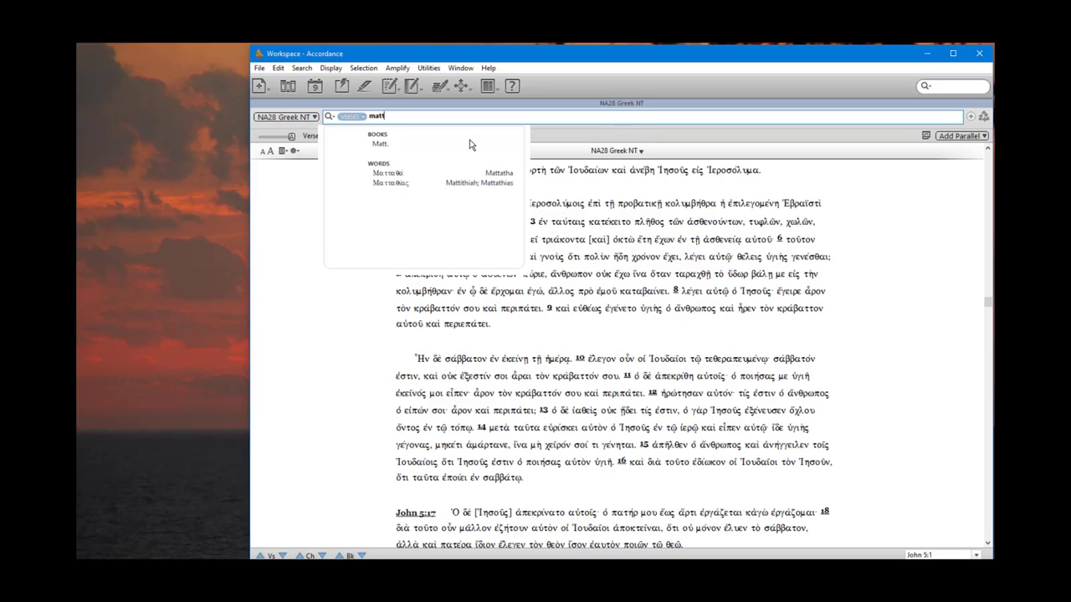
pyautogui.press('Escape')
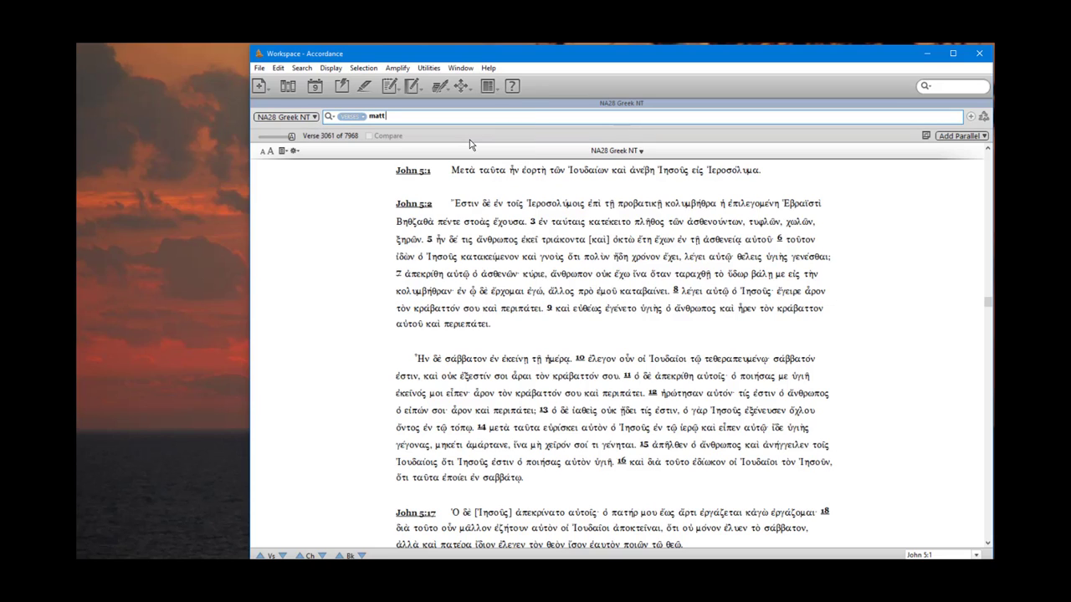
pyautogui.write('5:')
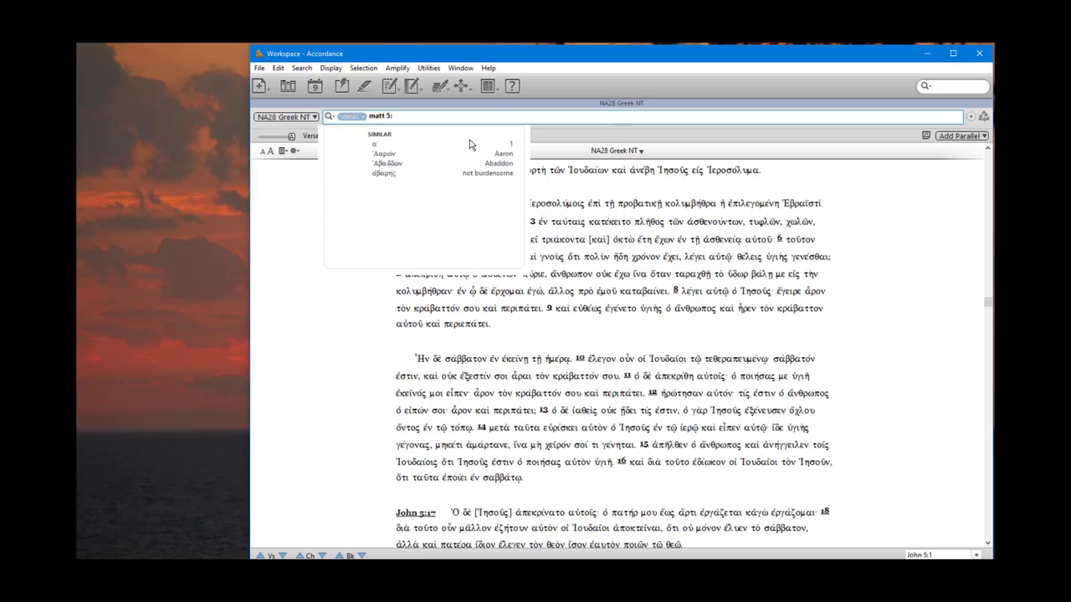
pyautogui.write('4')
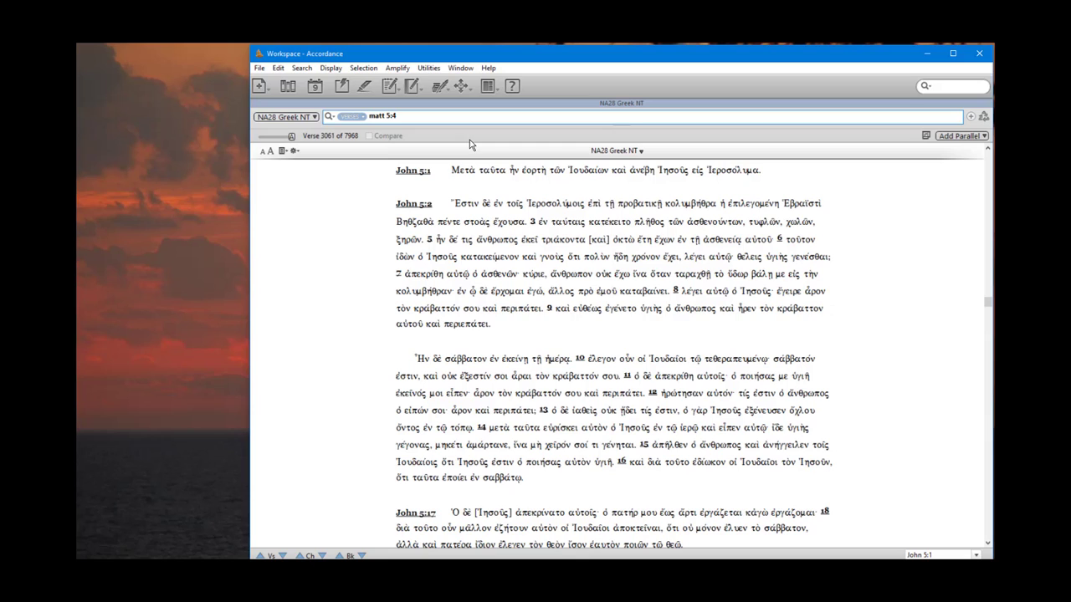
pyautogui.press('Return')
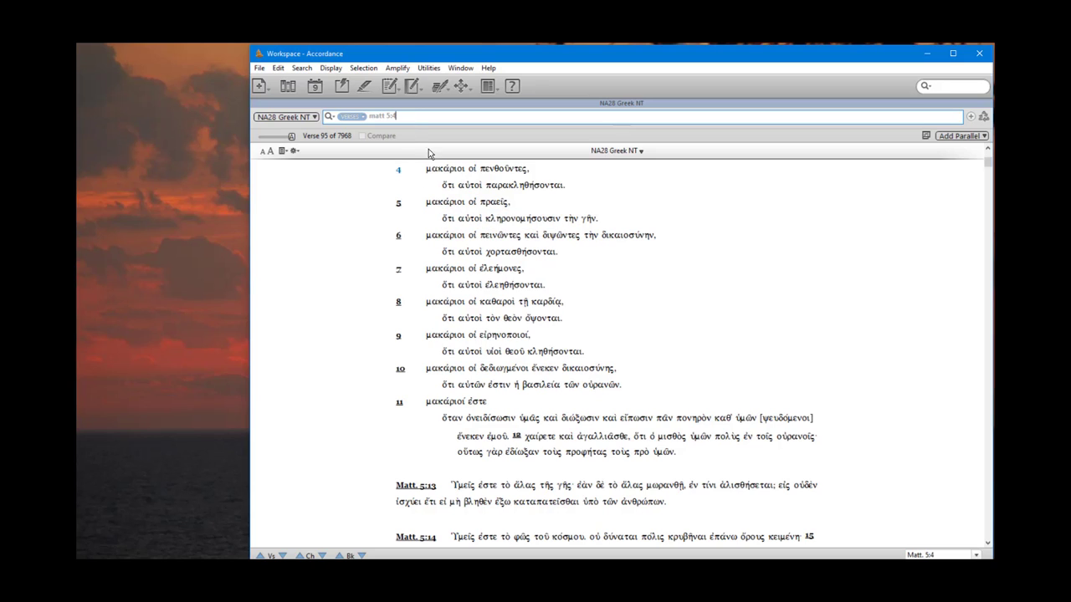
# Jump the NA28 text from Matt. 5:4 to John 5:10 and select the word ἐκεῖνός.
pyautogui.click(949, 554)
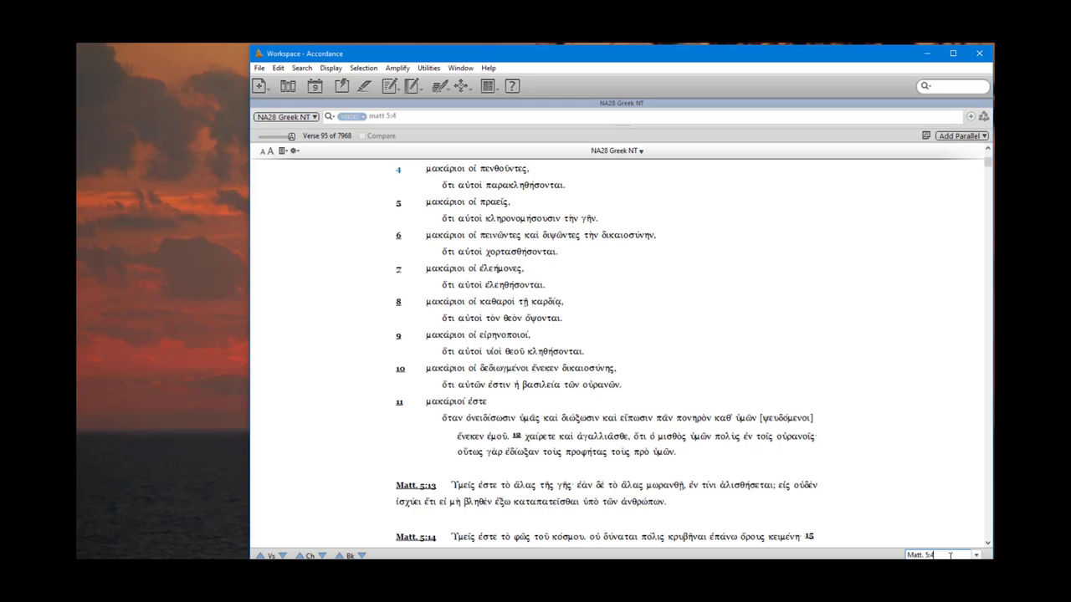
pyautogui.press('BackSpace')
pyautogui.press('BackSpace')
pyautogui.press('BackSpace')
pyautogui.press('BackSpace')
pyautogui.press('BackSpace')
pyautogui.press('BackSpace')
pyautogui.press('BackSpace')
pyautogui.press('BackSpace')
pyautogui.press('BackSpace')
pyautogui.write('jo')
pyautogui.write('hn 5:10')
pyautogui.press('Return')
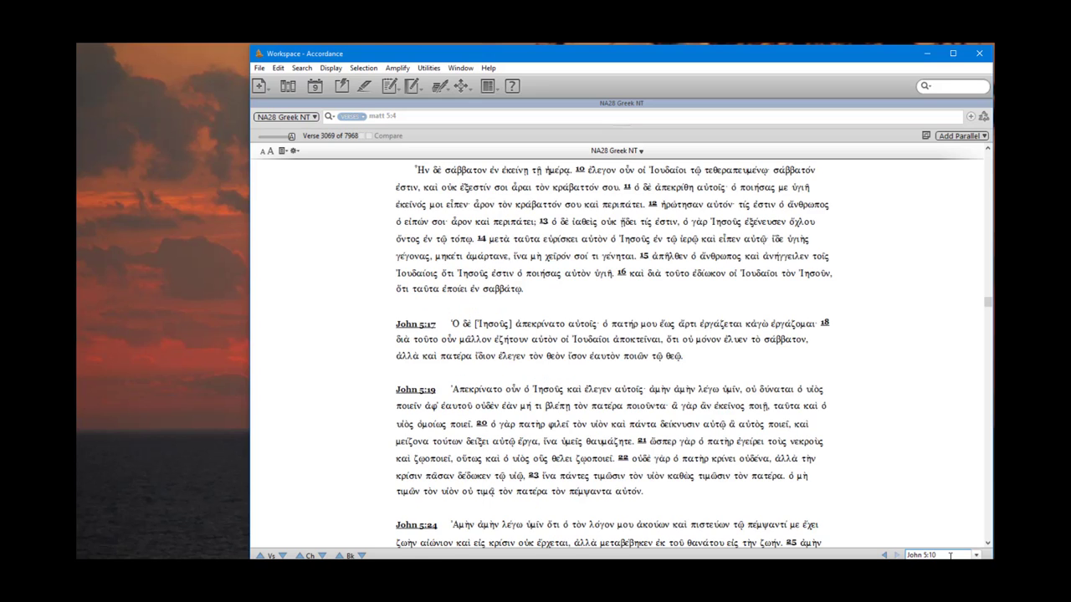
pyautogui.doubleClick(411, 204)
# Switch the search mode from Verses to Words, try πιστις, then clear the entry.
pyautogui.click(355, 118)
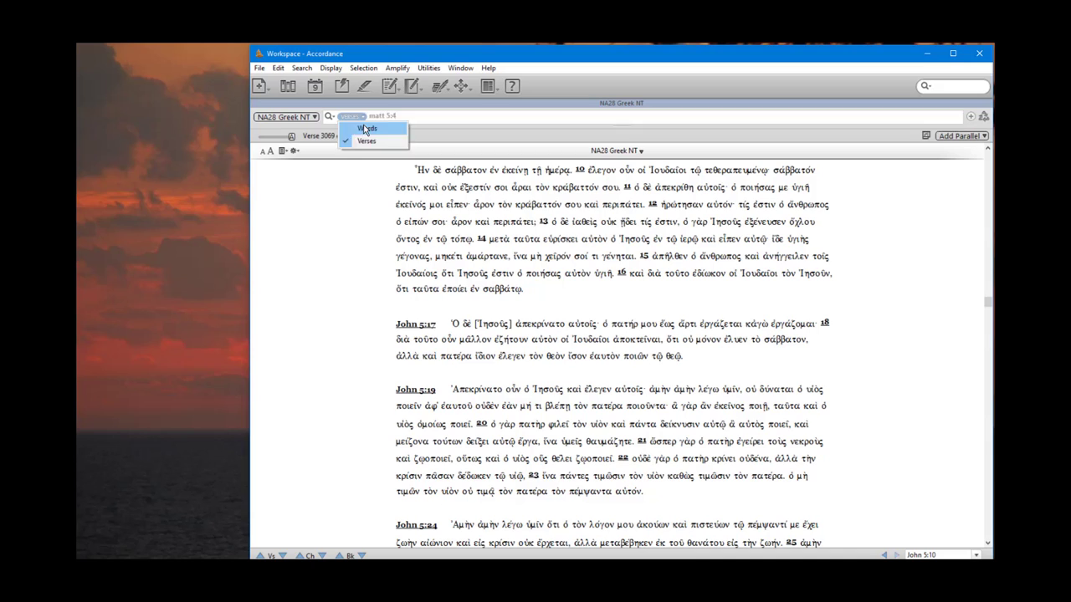
pyautogui.click(365, 128)
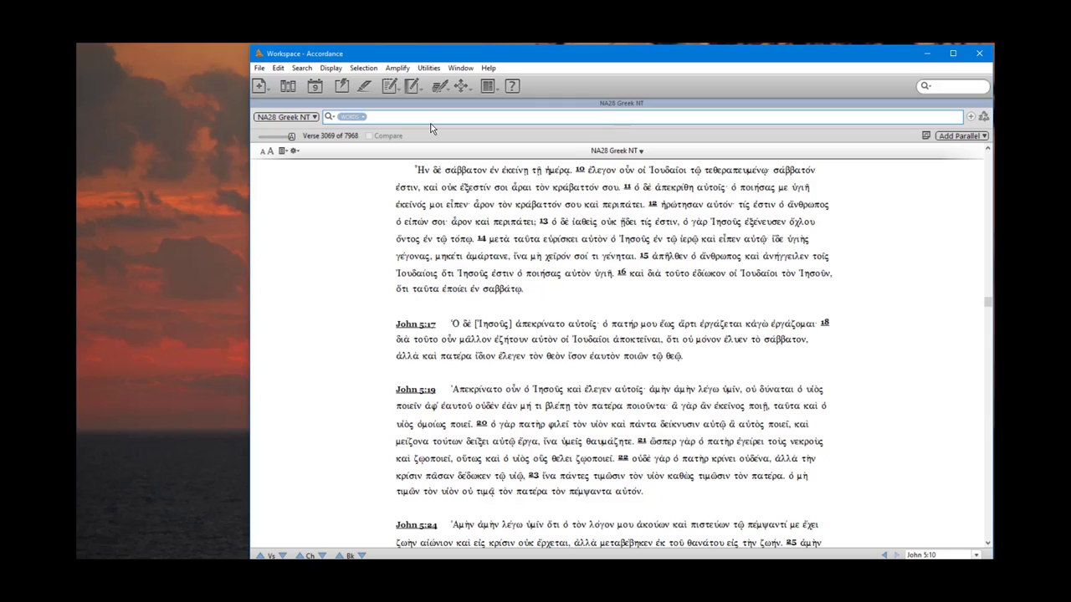
pyautogui.write('s')
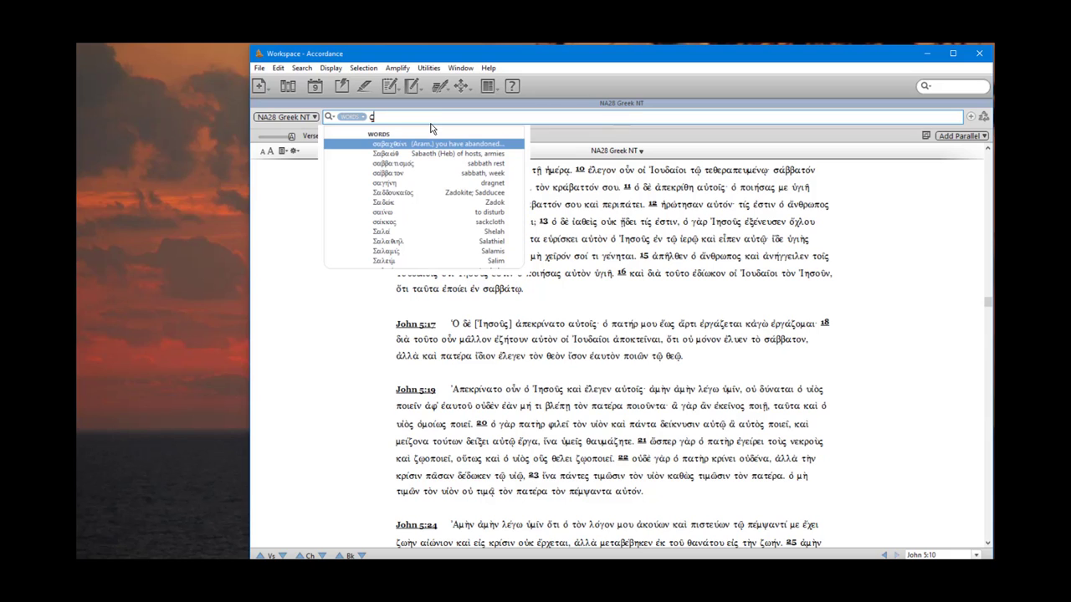
pyautogui.press('BackSpace')
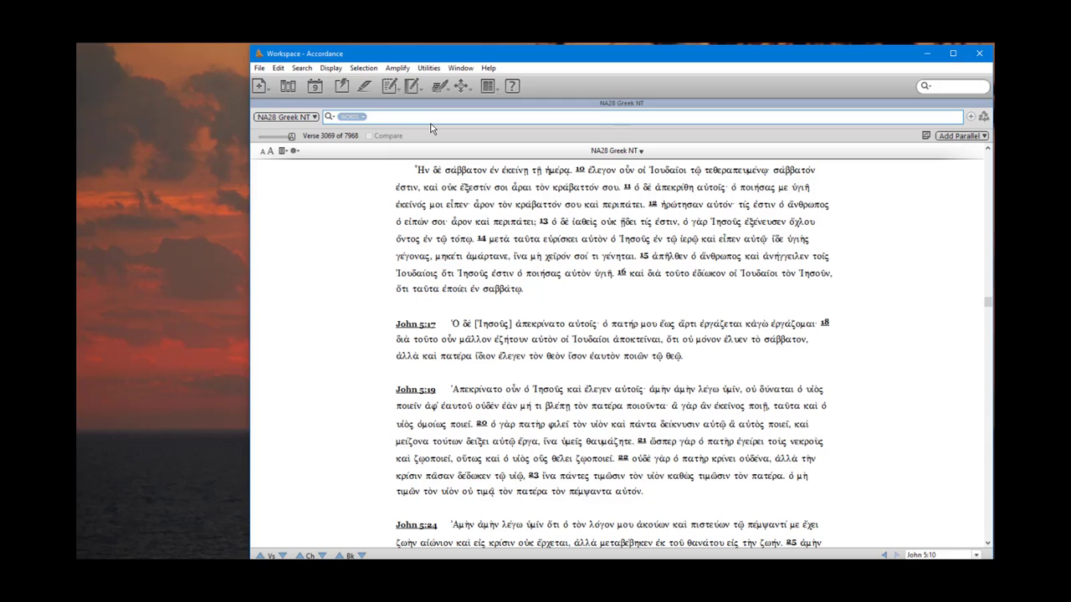
pyautogui.write('πι')
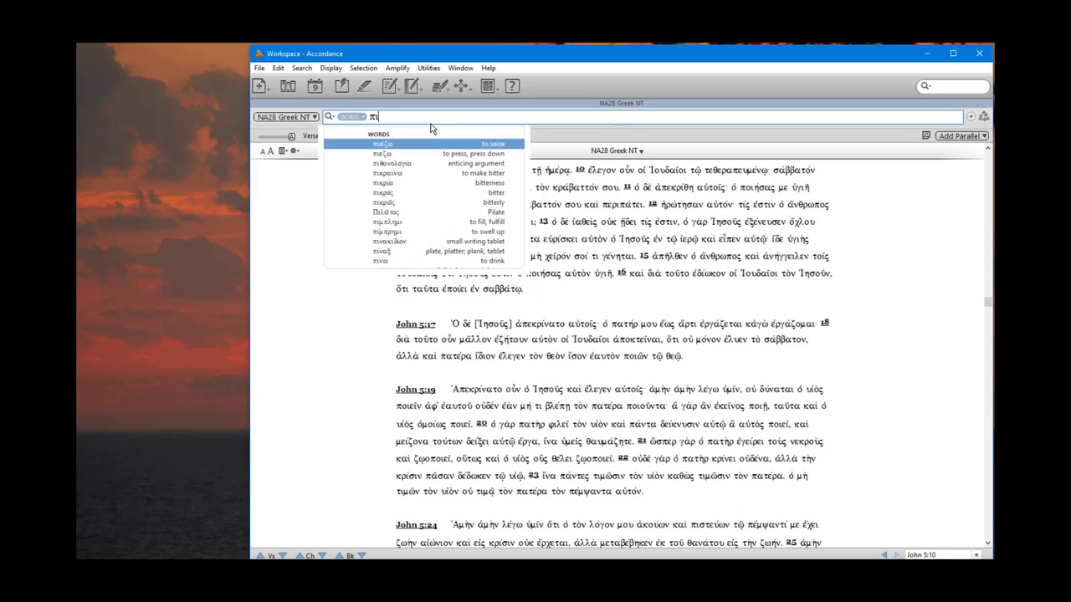
pyautogui.write('στις')
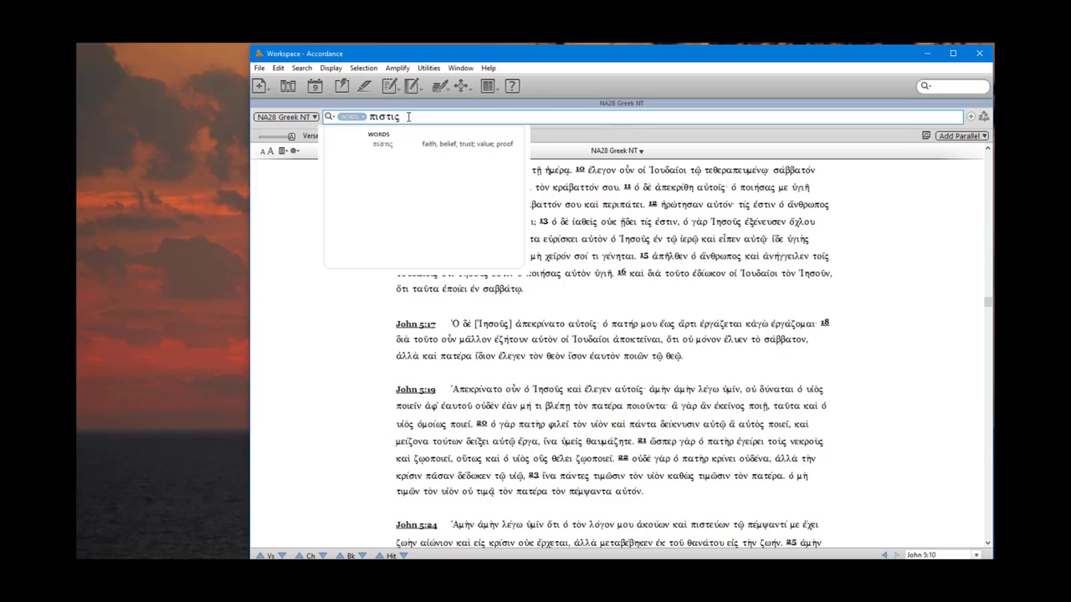
pyautogui.hotkey('ctrl', 'a')
pyautogui.press('BackSpace')
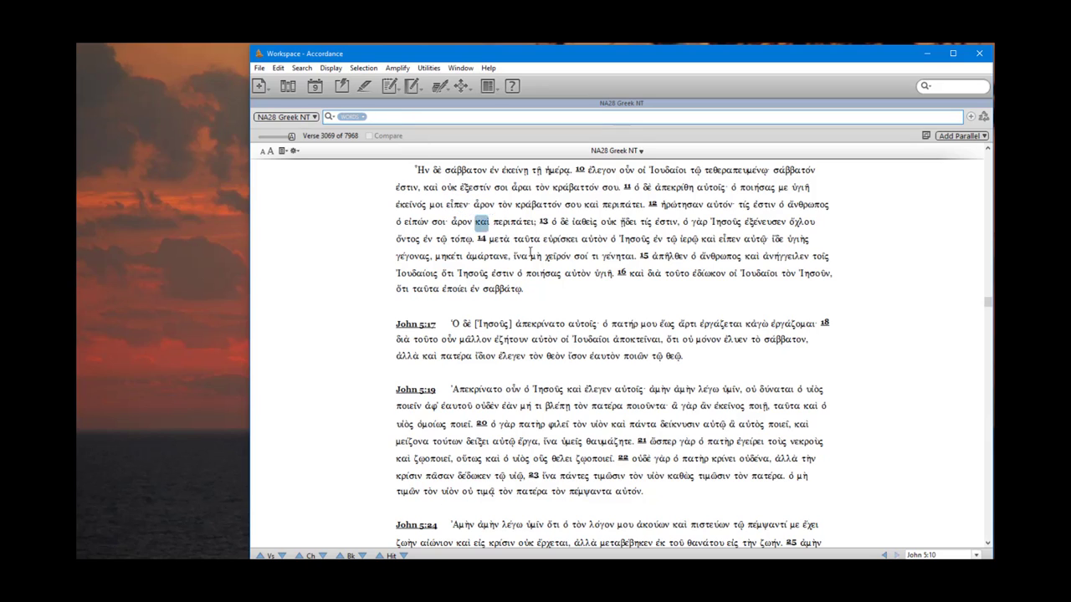
# Jump from John 5:10 to Ephesians 4:10 and focus the word search entry.
pyautogui.click(946, 556)
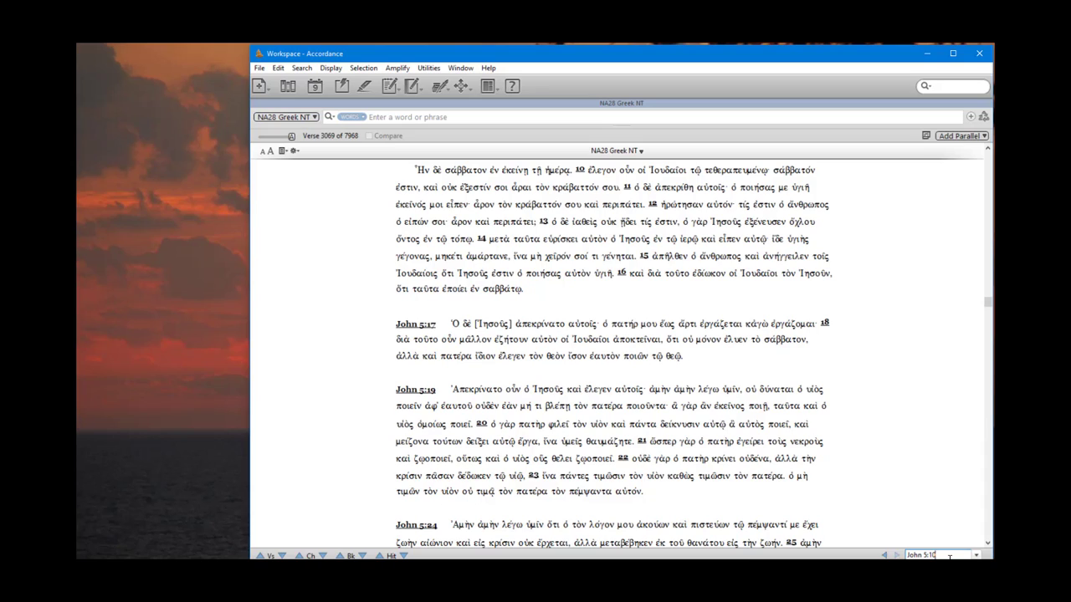
pyautogui.press('BackSpace')
pyautogui.press('BackSpace')
pyautogui.press('BackSpace')
pyautogui.press('BackSpace')
pyautogui.press('BackSpace')
pyautogui.press('BackSpace')
pyautogui.press('BackSpace')
pyautogui.press('BackSpace')
pyautogui.press('BackSpace')
pyautogui.write('eph 4:10')
pyautogui.press('Return')
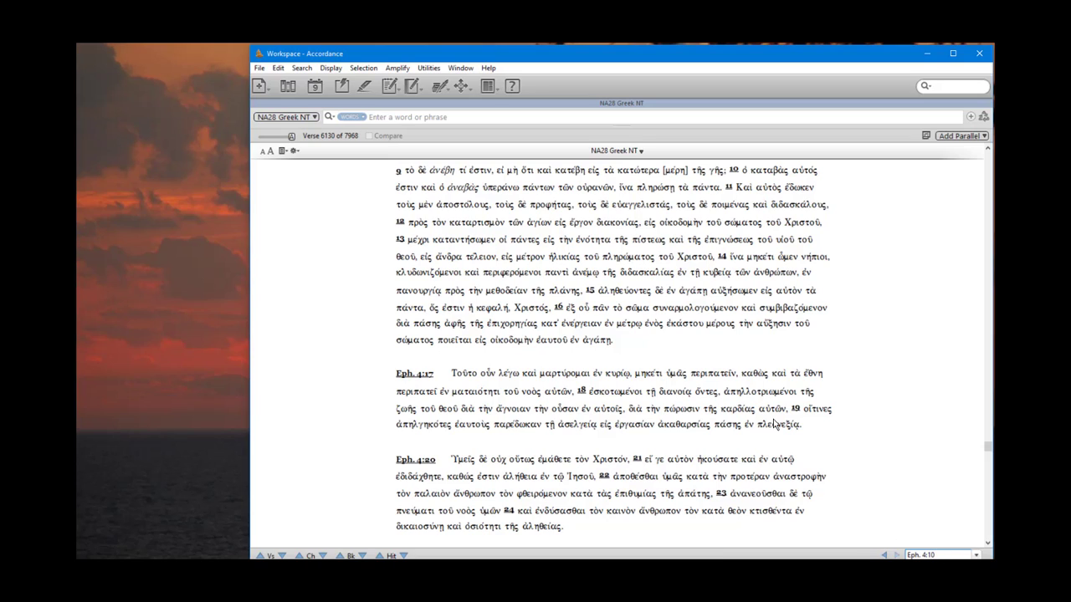
pyautogui.click(432, 118)
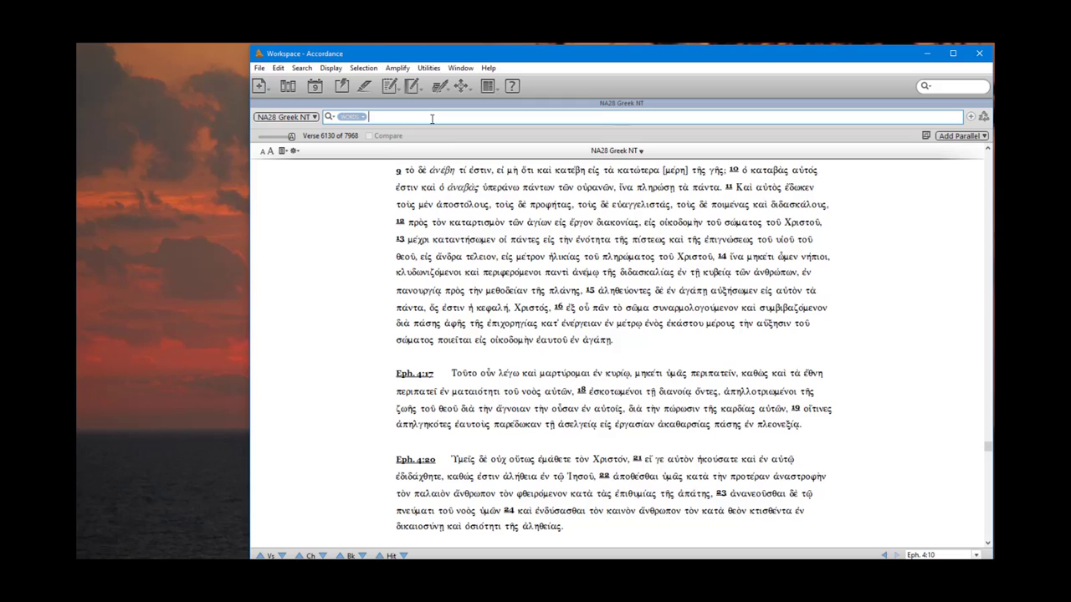
# Open Search > Define Range and add a new placeholder range below History.
pyautogui.click(303, 71)
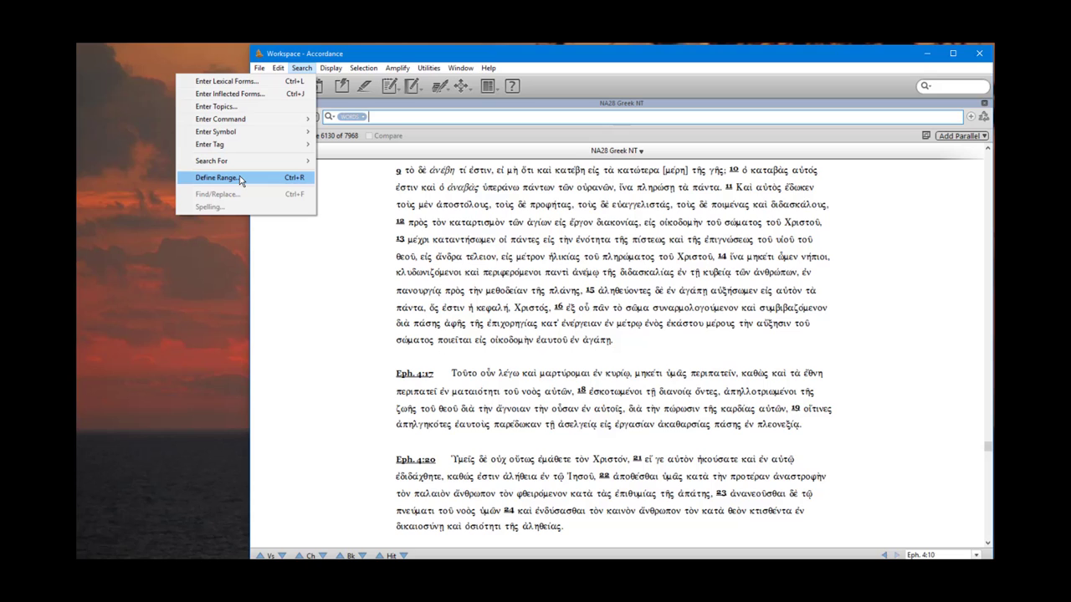
pyautogui.click(216, 178)
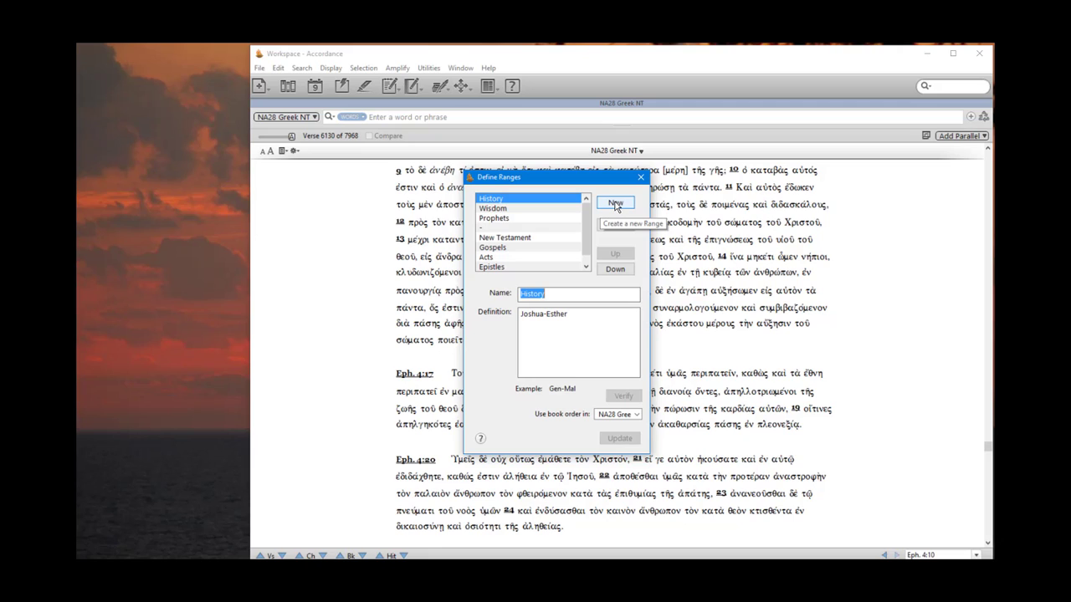
pyautogui.click(615, 204)
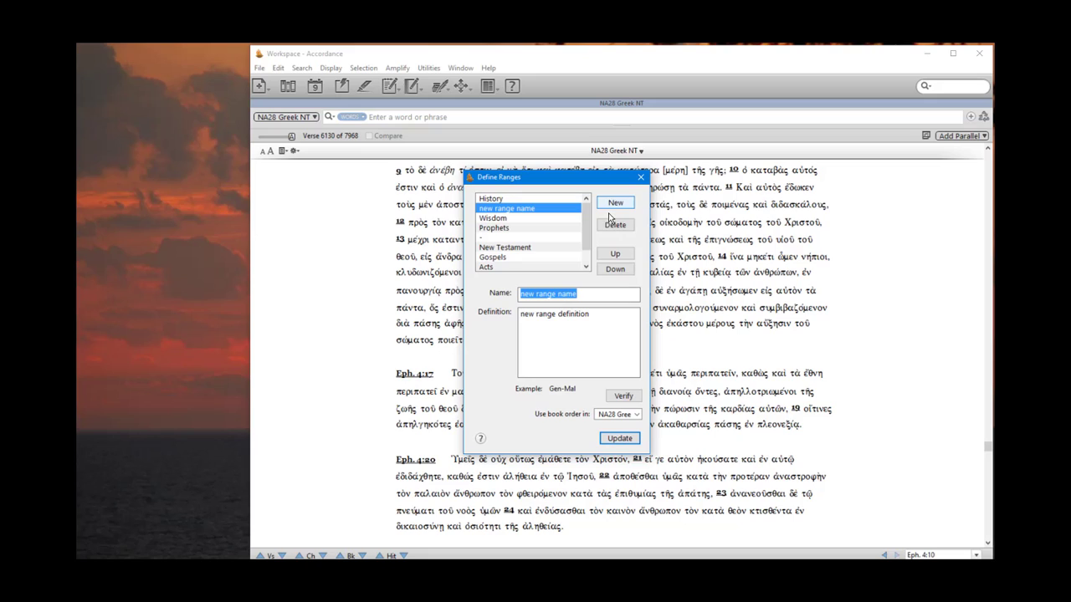
# Name the new range First John, define it as 1 John, verify, and apply it with Update.
pyautogui.click(584, 296)
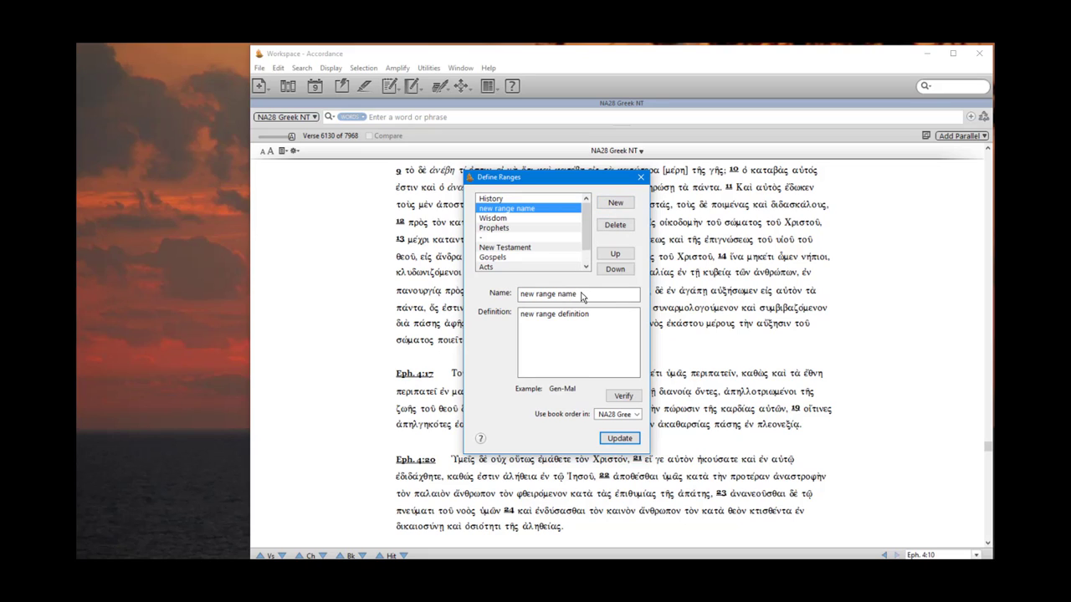
pyautogui.press('BackSpace')
pyautogui.press('BackSpace')
pyautogui.press('BackSpace')
pyautogui.press('BackSpace')
pyautogui.press('BackSpace')
pyautogui.press('BackSpace')
pyautogui.press('BackSpace')
pyautogui.press('BackSpace')
pyautogui.press('BackSpace')
pyautogui.press('BackSpace')
pyautogui.press('BackSpace')
pyautogui.press('BackSpace')
pyautogui.press('BackSpace')
pyautogui.press('BackSpace')
pyautogui.write('First John')
pyautogui.tripleClick(599, 323)
pyautogui.press('BackSpace')
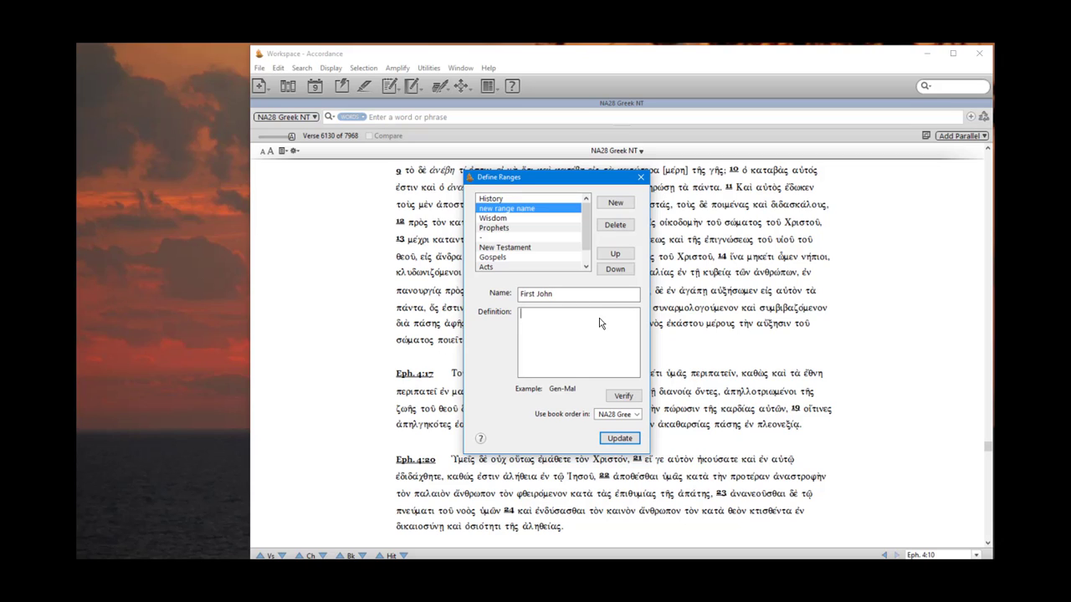
pyautogui.write('1 John')
pyautogui.click(623, 397)
pyautogui.click(619, 438)
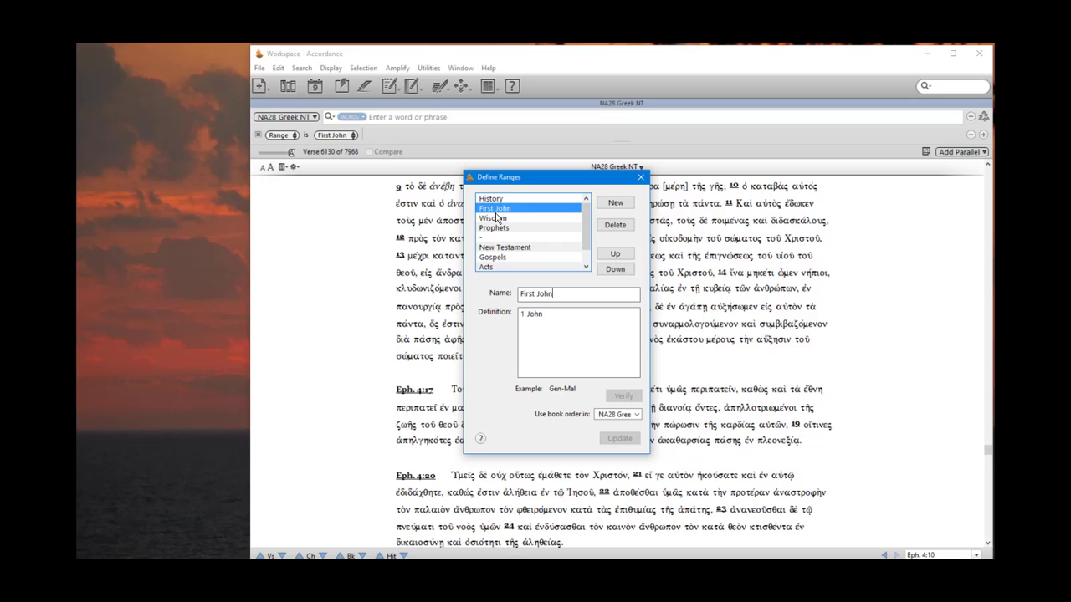
# Add a range named '1 John 1:5 to 2:5' with definition 1 John 1:5-2:5 and verify it.
pyautogui.click(616, 204)
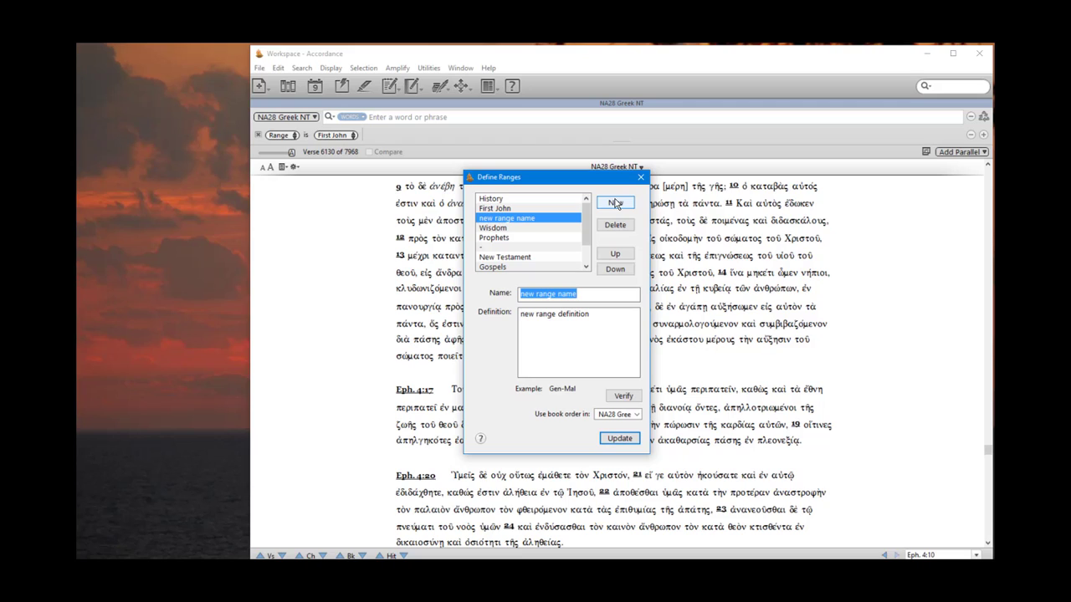
pyautogui.write('1 ')
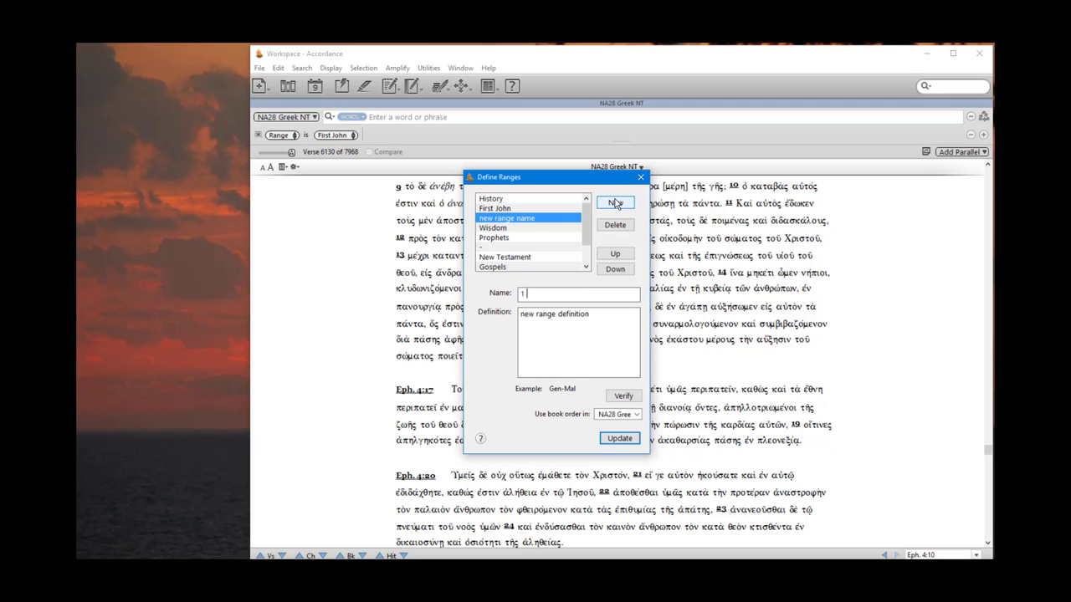
pyautogui.write('John 1:5 o')
pyautogui.press('BackSpace')
pyautogui.press('BackSpace')
pyautogui.write('to 2:5')
pyautogui.click(596, 315)
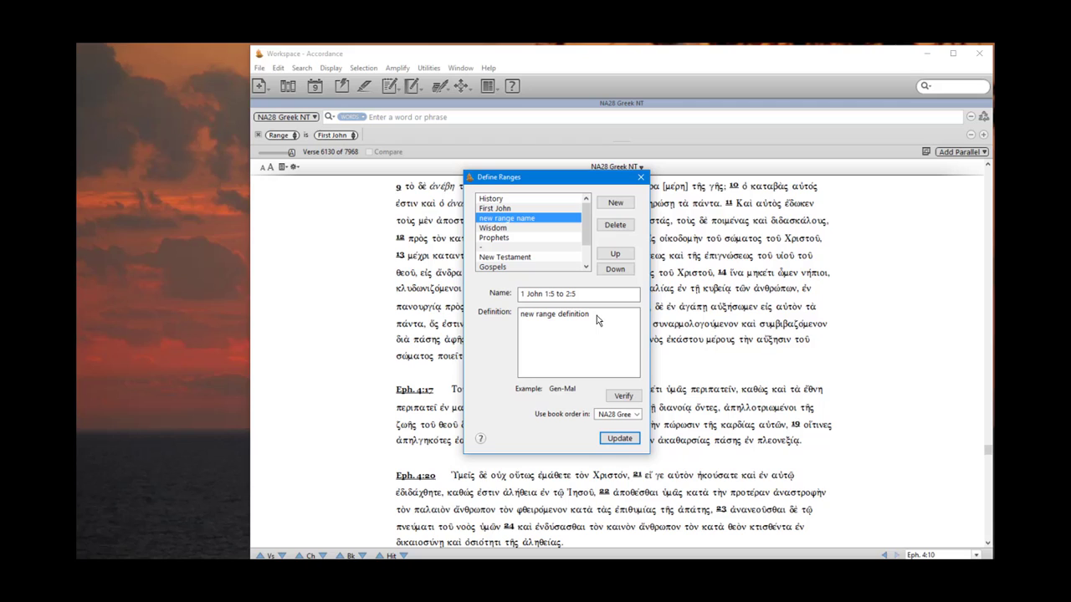
pyautogui.press('BackSpace')
pyautogui.press('BackSpace')
pyautogui.press('BackSpace')
pyautogui.press('BackSpace')
pyautogui.press('BackSpace')
pyautogui.press('BackSpace')
pyautogui.press('BackSpace')
pyautogui.press('BackSpace')
pyautogui.press('BackSpace')
pyautogui.press('BackSpace')
pyautogui.press('BackSpace')
pyautogui.press('BackSpace')
pyautogui.press('BackSpace')
pyautogui.press('BackSpace')
pyautogui.press('BackSpace')
pyautogui.press('BackSpace')
pyautogui.press('BackSpace')
pyautogui.press('BackSpace')
pyautogui.press('BackSpace')
pyautogui.write('1 John 1:5-2:5')
pyautogui.click(621, 398)
# Test the definition Hezekiah 5:2-10:3 and dismiss the book-not-found error.
pyautogui.click(569, 323)
pyautogui.hotkey('ctrl', 'a')
pyautogui.press('Delete')
pyautogui.write('Hezekiah 5:2-10:3')
pyautogui.click(616, 397)
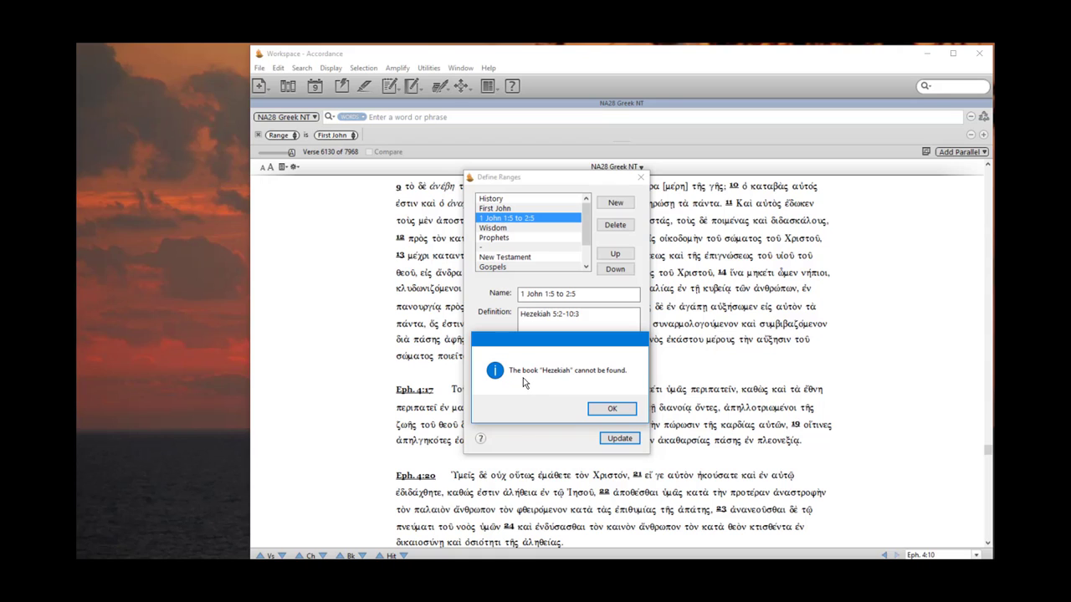
pyautogui.click(608, 409)
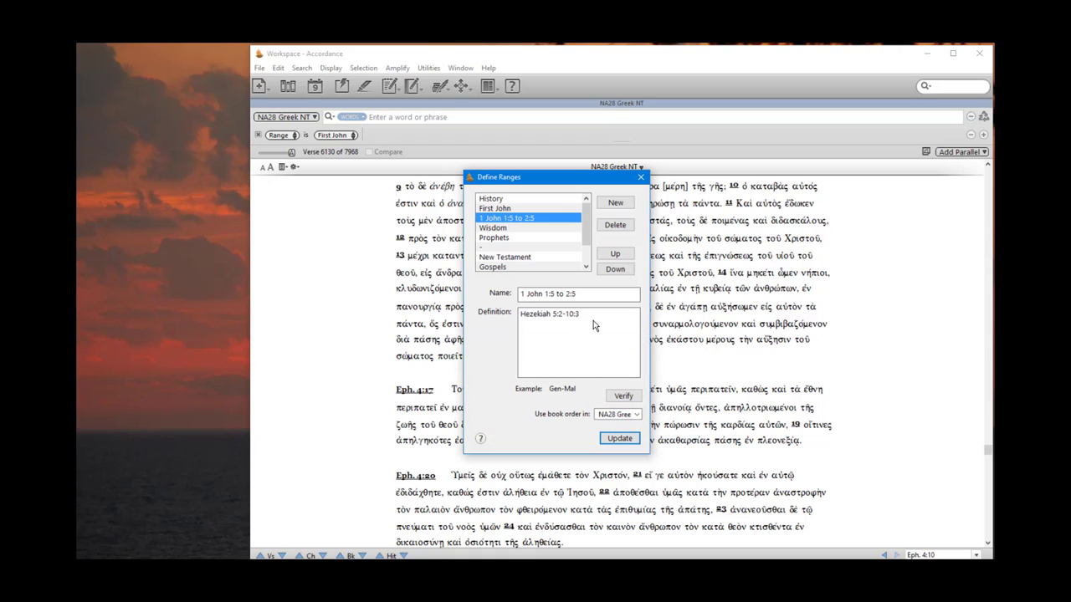
# Restore the definition to 1 John 1:5-2:5 and apply it with Update.
pyautogui.press('BackSpace')
pyautogui.press('BackSpace')
pyautogui.press('BackSpace')
pyautogui.press('BackSpace')
pyautogui.press('BackSpace')
pyautogui.press('BackSpace')
pyautogui.press('BackSpace')
pyautogui.press('BackSpace')
pyautogui.press('BackSpace')
pyautogui.press('BackSpace')
pyautogui.press('BackSpace')
pyautogui.press('BackSpace')
pyautogui.press('BackSpace')
pyautogui.press('BackSpace')
pyautogui.press('BackSpace')
pyautogui.press('BackSpace')
pyautogui.press('BackSpace')
pyautogui.write('1 John 1:5-2:5')
pyautogui.click(615, 441)
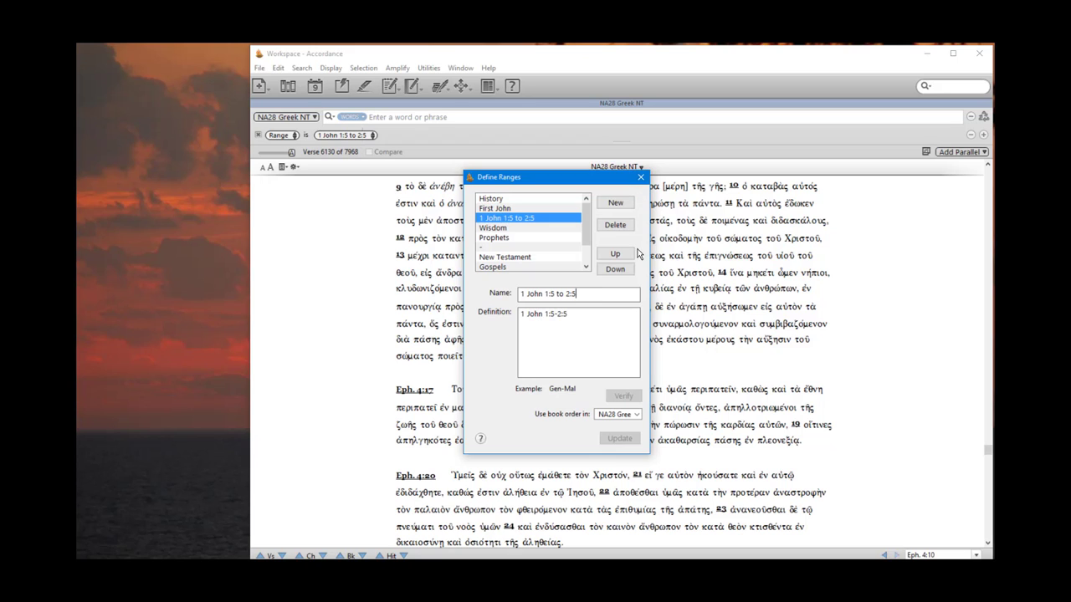
# Close Define Ranges and look over the Range condition's type choices without changing them.
pyautogui.click(641, 178)
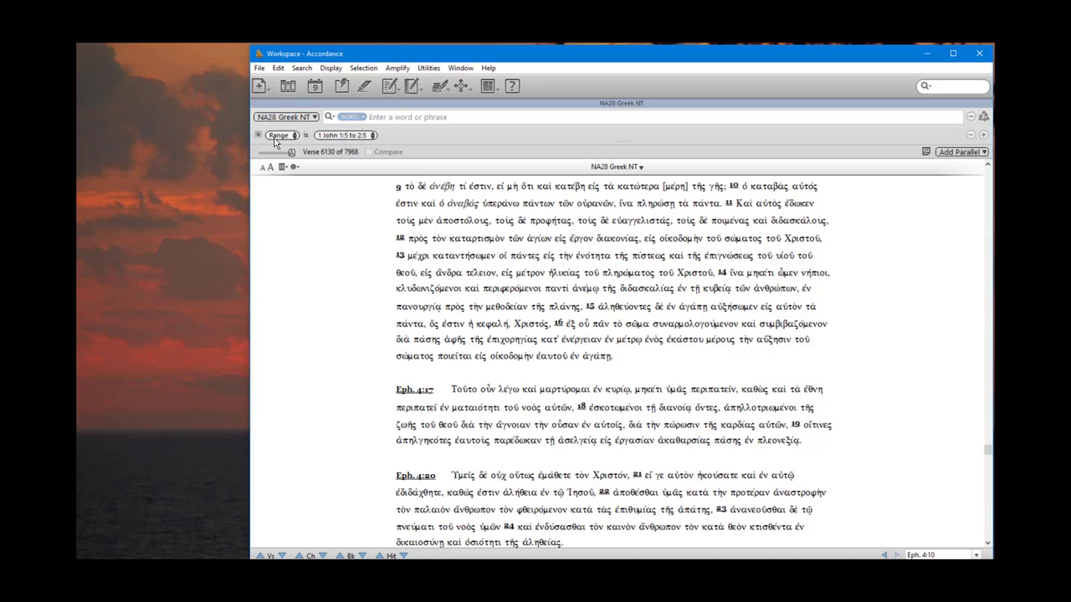
pyautogui.press('Tab')
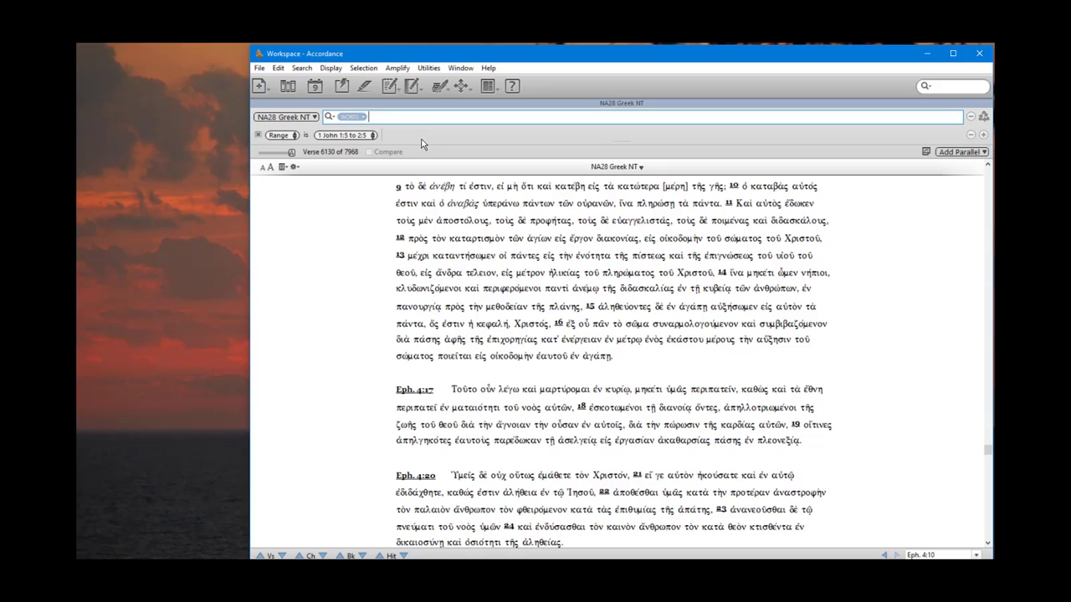
pyautogui.click(295, 136)
pyautogui.click(294, 137)
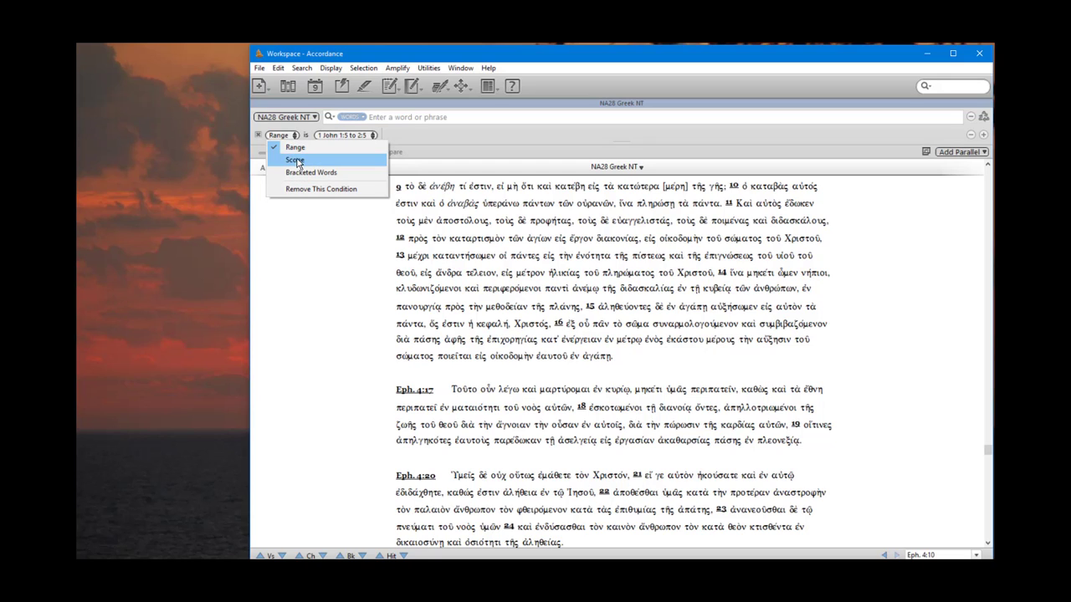
pyautogui.click(396, 134)
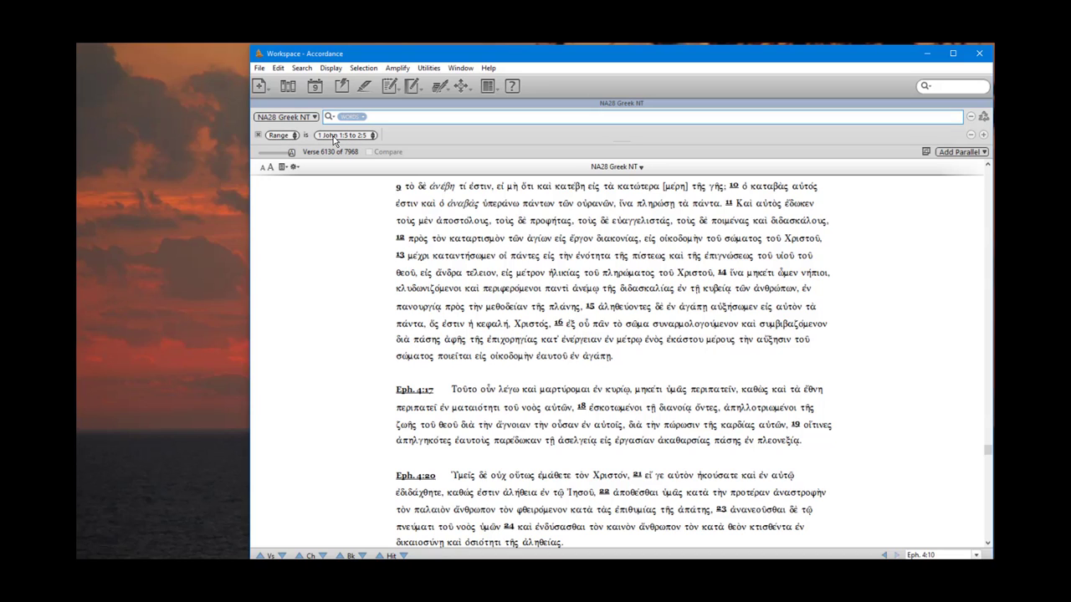
# Set the search Range to First John, then switch it to 1 John 1:5 to 2:5.
pyautogui.click(373, 136)
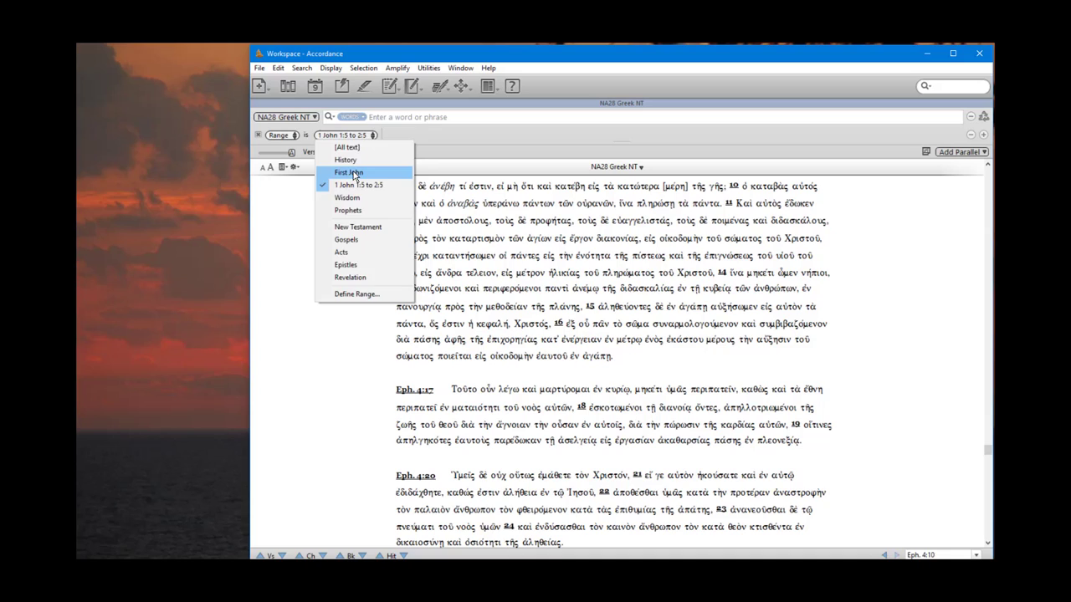
pyautogui.click(355, 174)
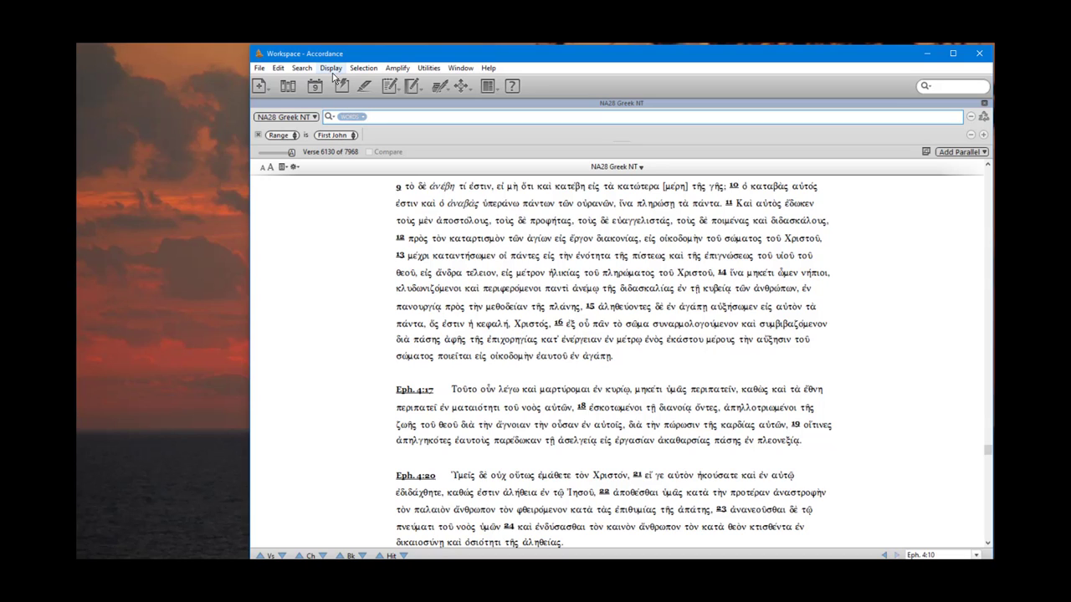
pyautogui.click(347, 137)
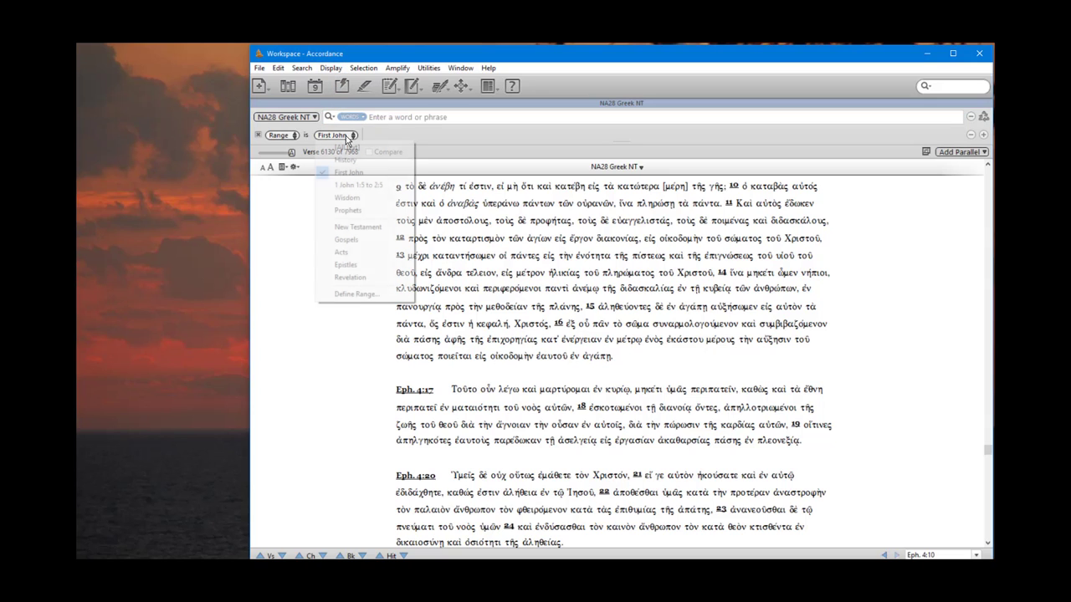
pyautogui.click(348, 186)
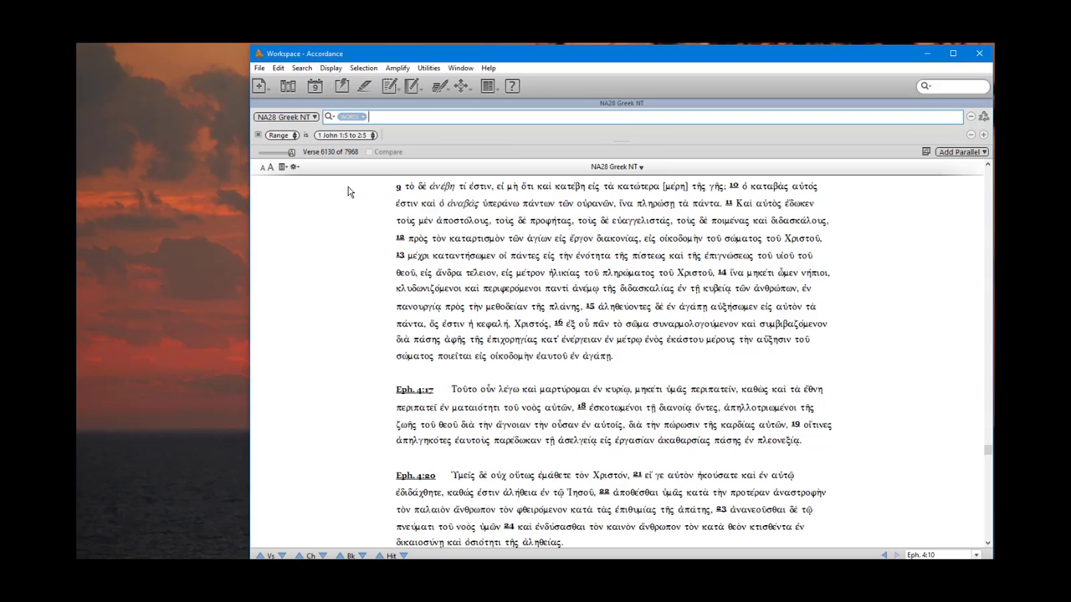
pyautogui.click(973, 119)
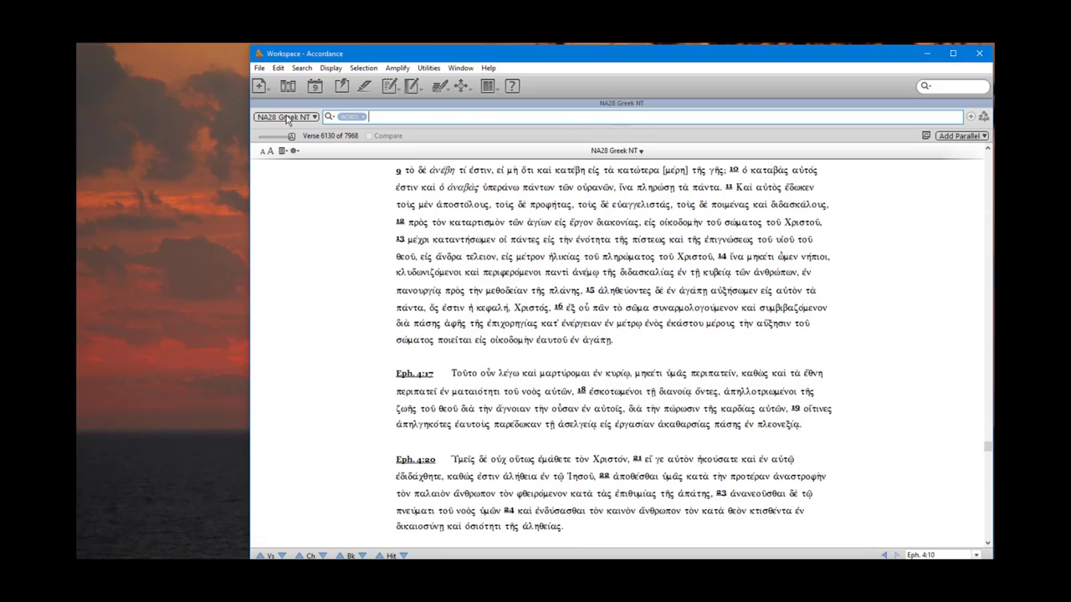
pyautogui.click(971, 116)
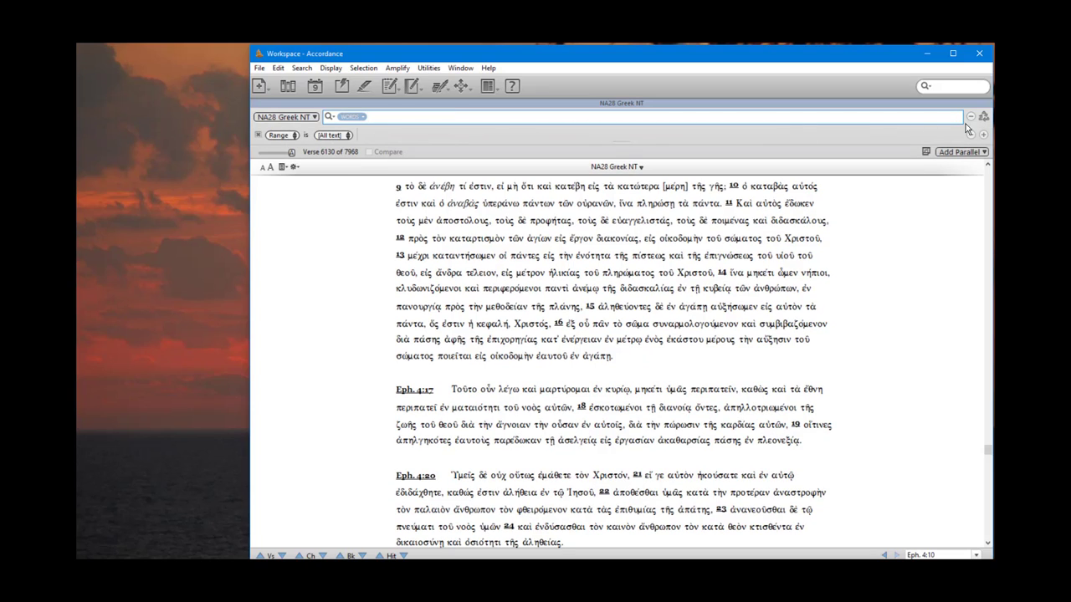
pyautogui.click(295, 136)
pyautogui.click(295, 136)
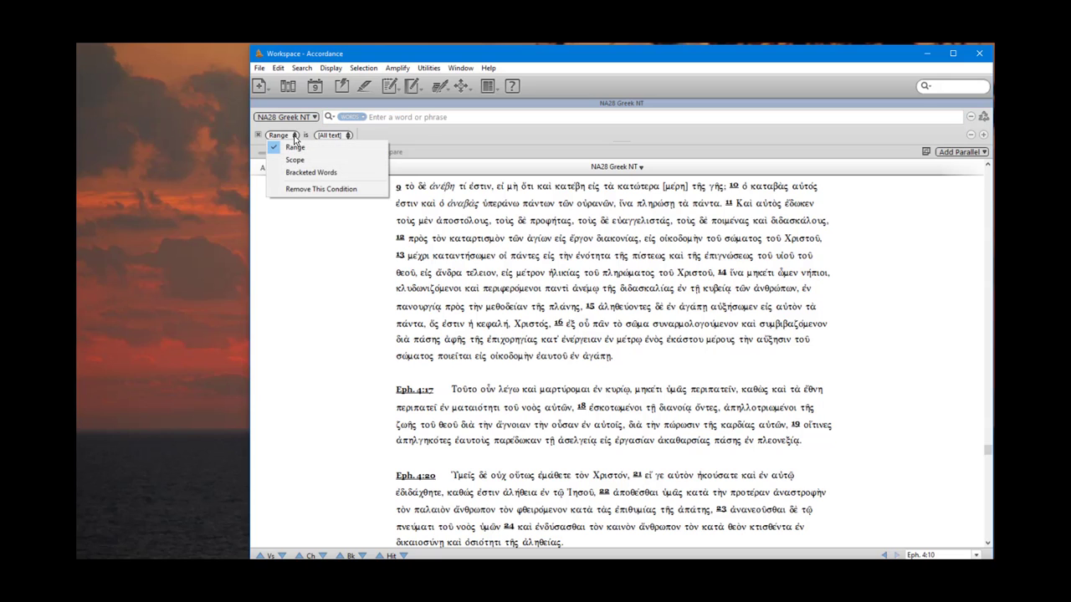
pyautogui.click(357, 138)
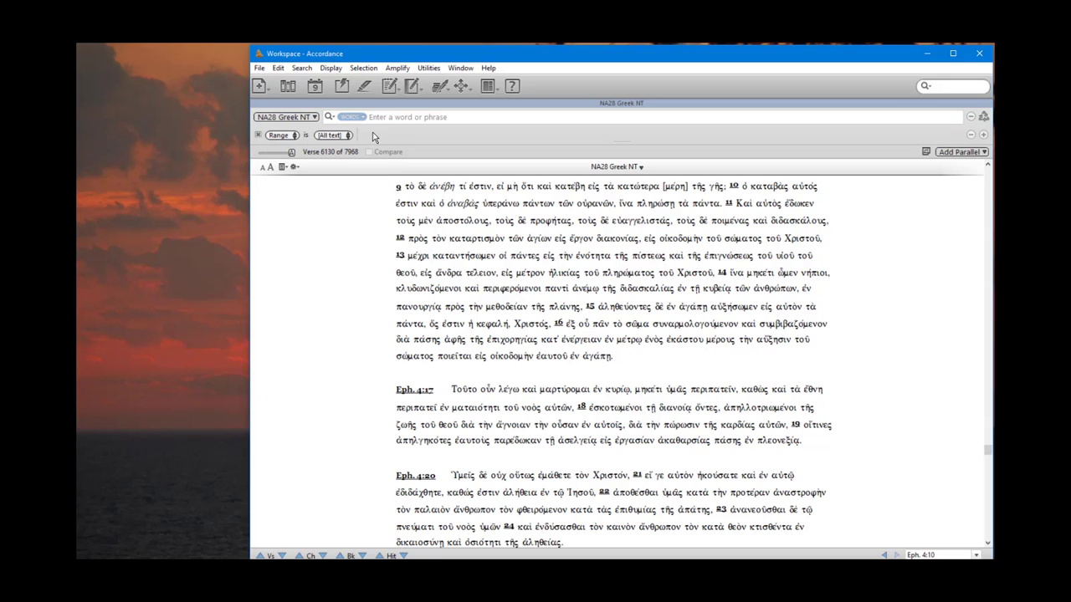
pyautogui.click(347, 137)
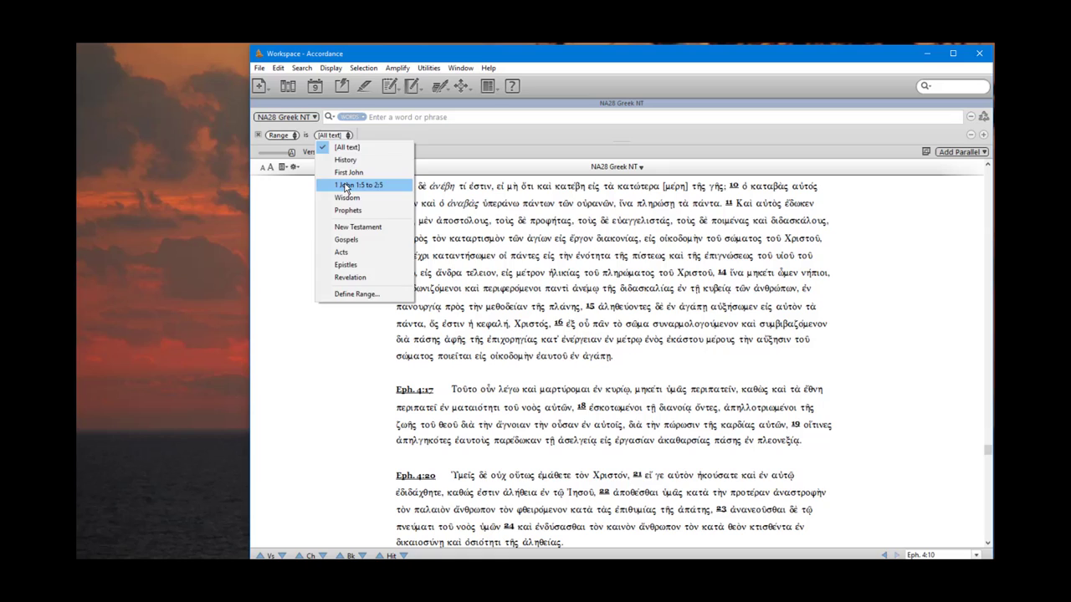
pyautogui.click(345, 188)
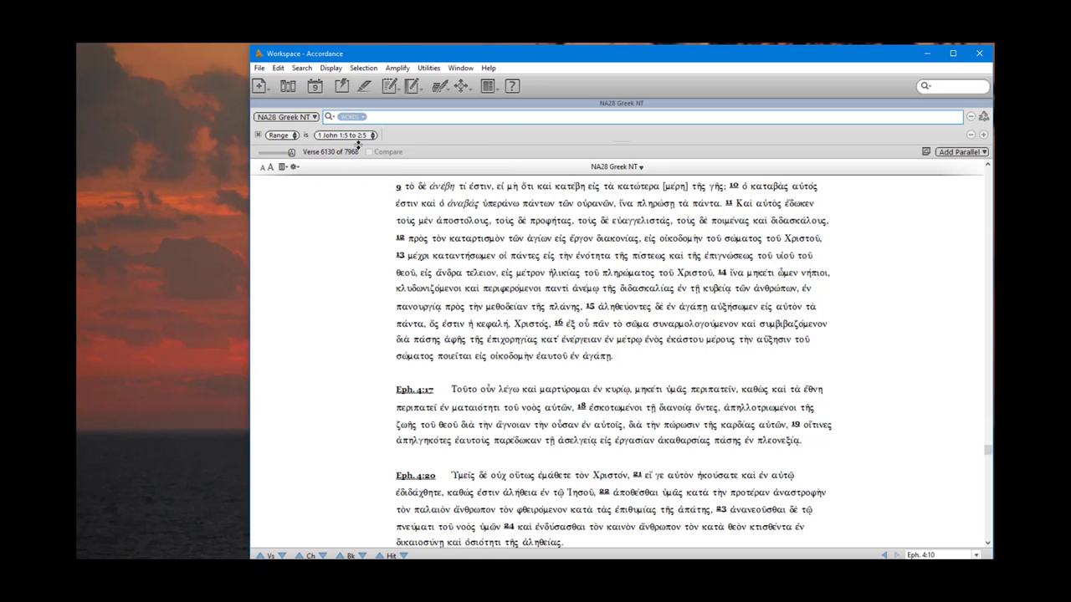